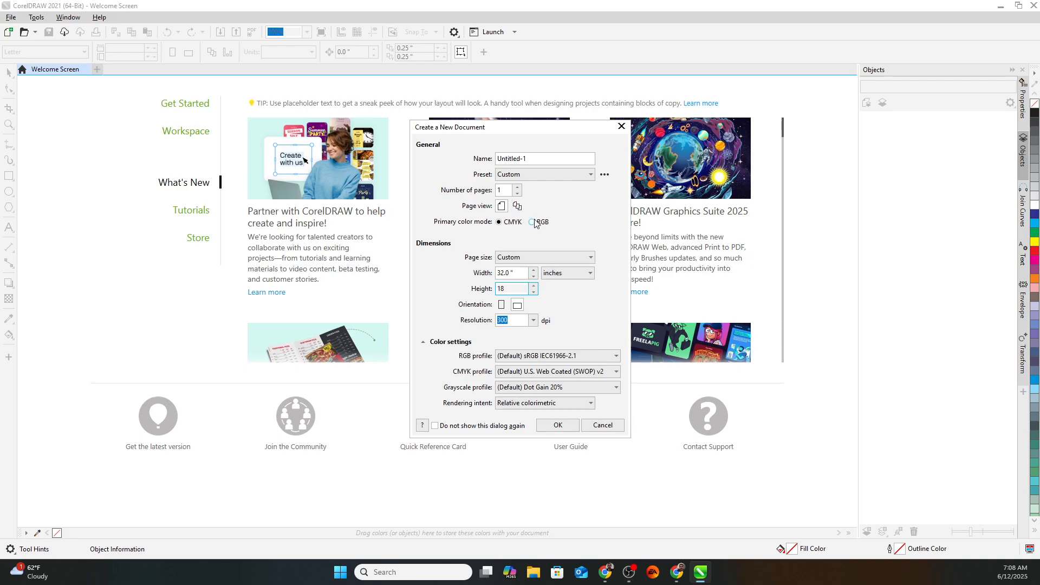
Choose RGB colour mode and rename the new 32 × 18 inch document to Mr Swanson.
left_click(532, 222)
left_click(533, 160)
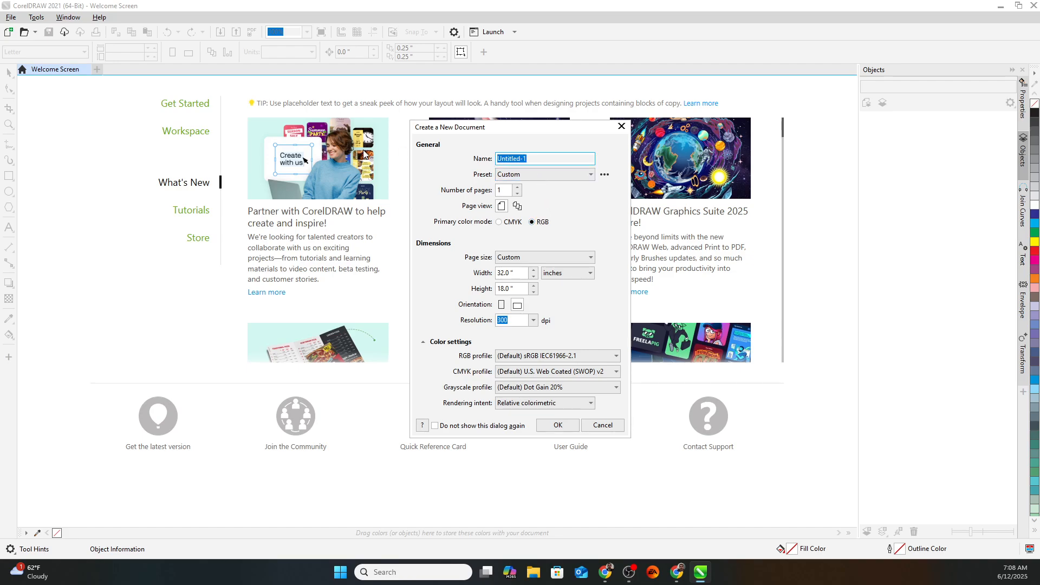
type("Mr Swanson")
Create the document and draw a rectangle near the page's top-left.
left_click(557, 424)
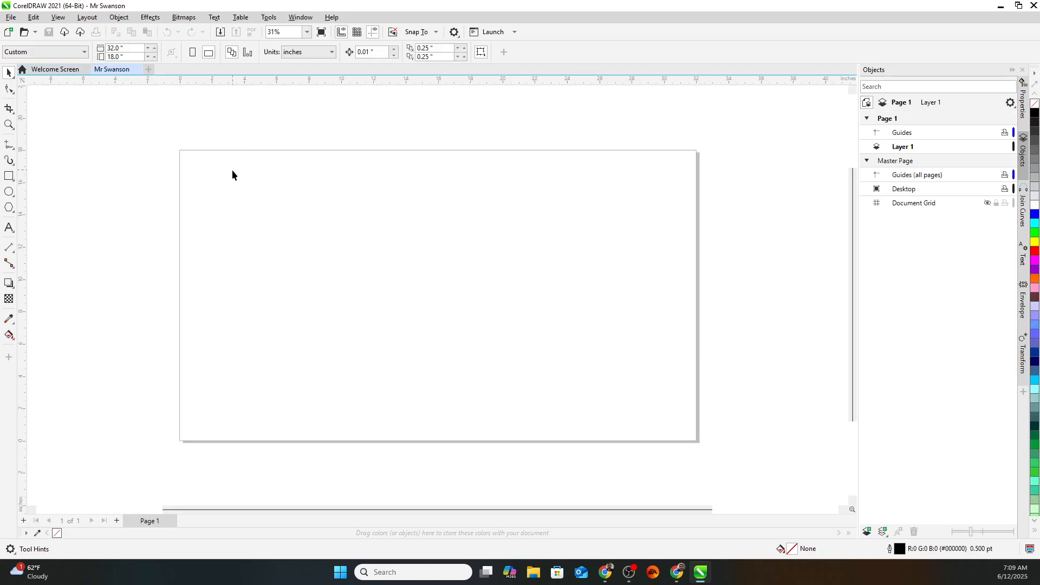
left_click(9, 176)
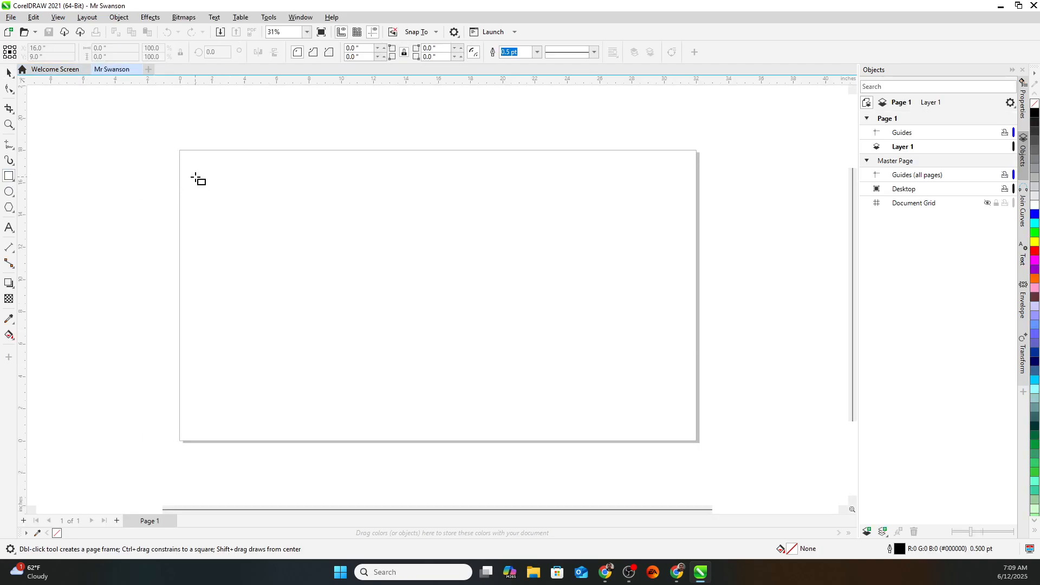
left_click_drag(190, 172, 269, 194)
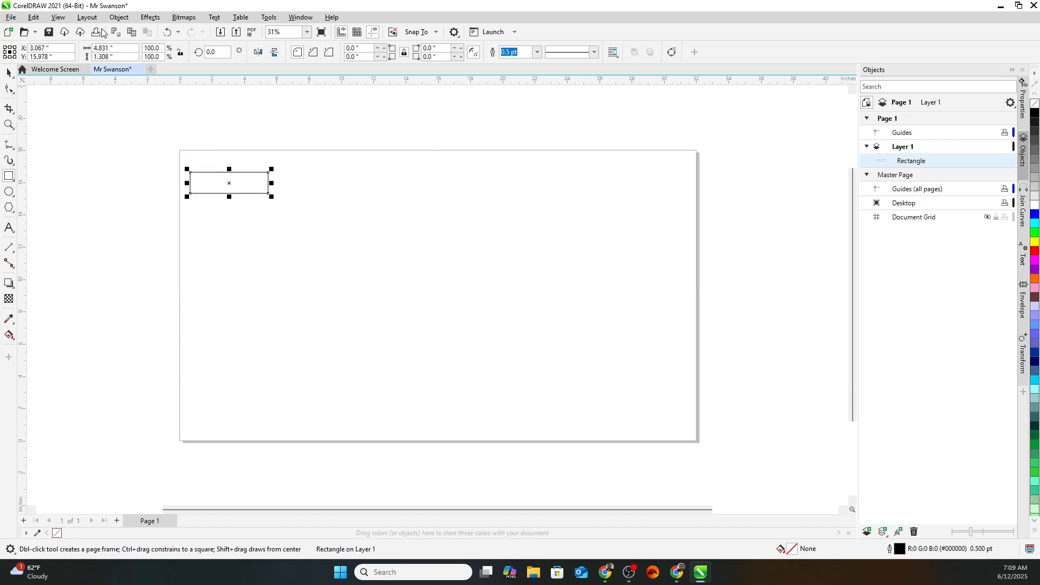
Size the rectangle to 3.0 inches wide by 1.5 inches tall.
left_click(116, 49)
type("4.0")
key("Return")
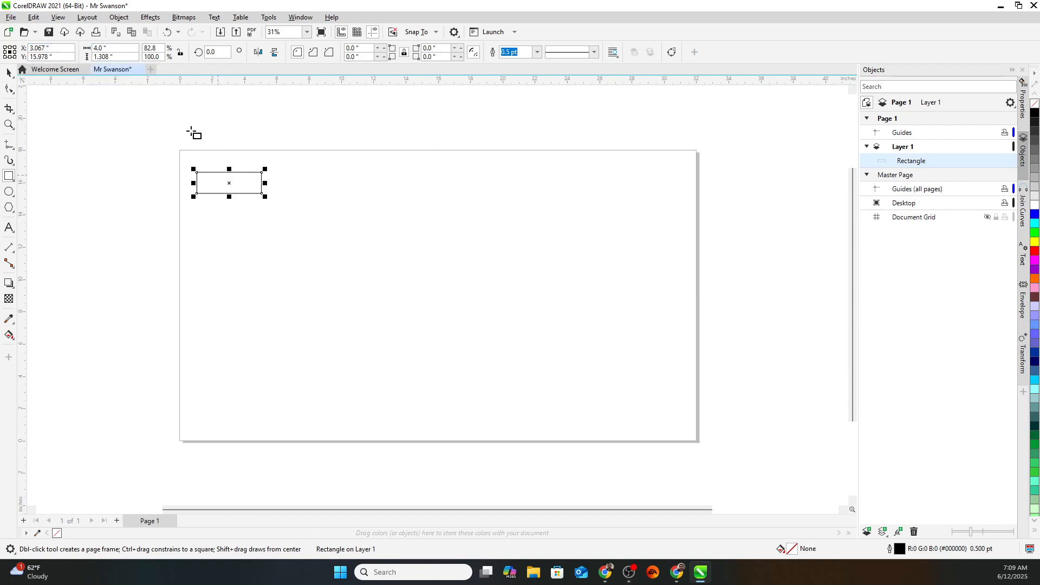
left_click_drag(111, 48, 36, 42)
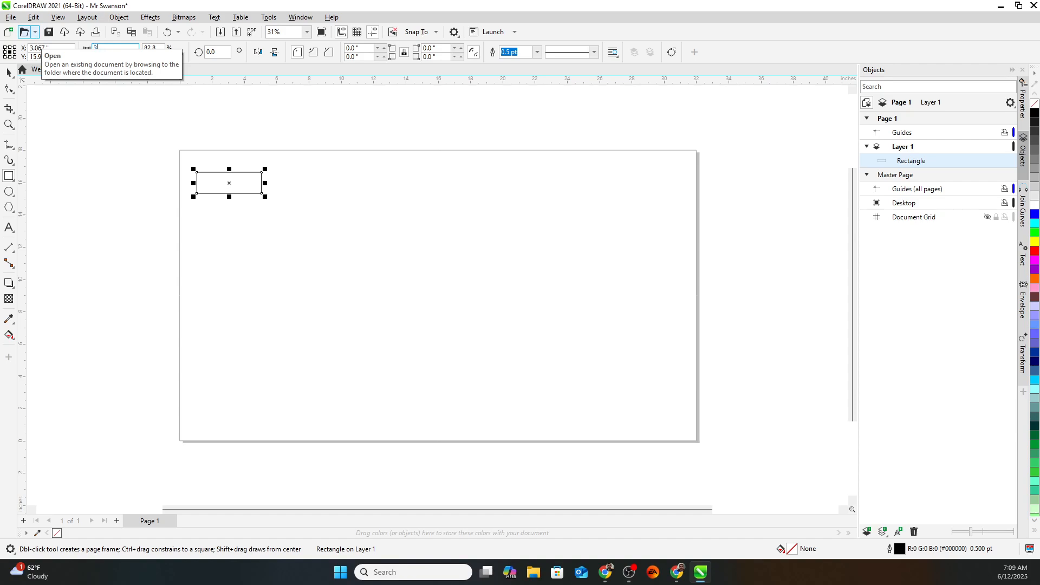
key("Return")
key("Tab")
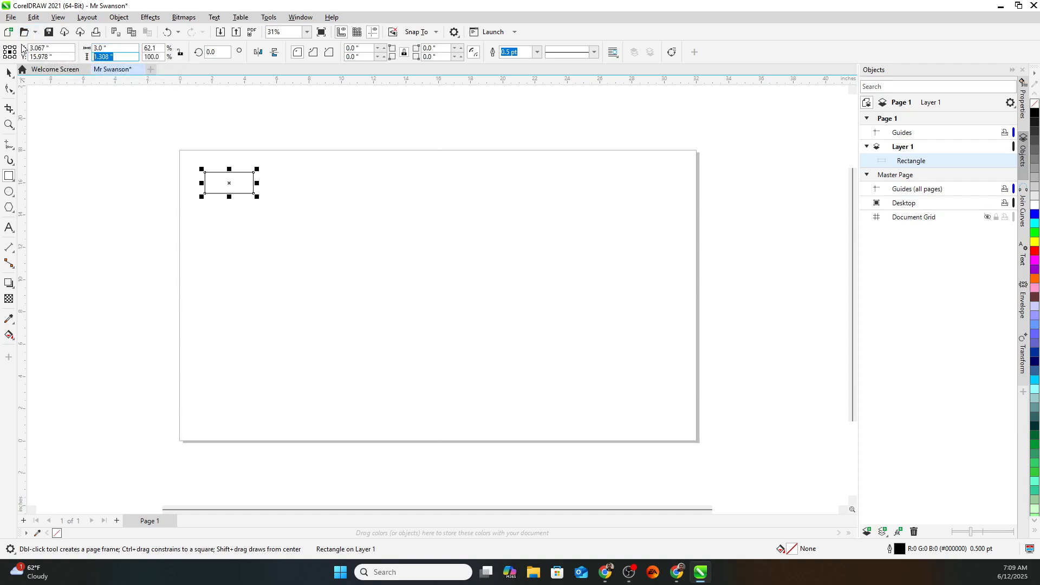
type("1.5")
key("Return")
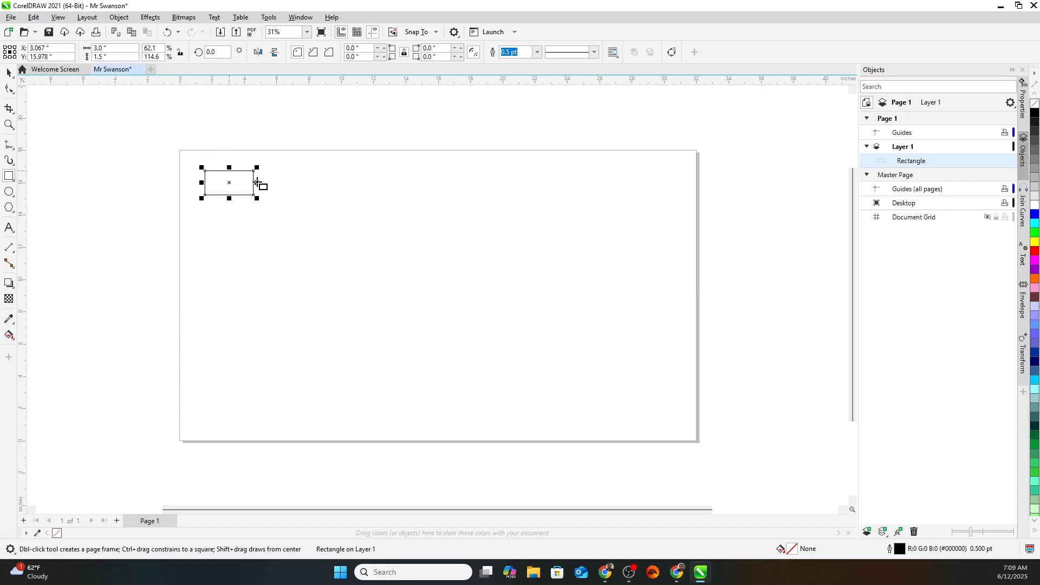
scroll(218, 188, "up", 1)
scroll(219, 188, "up", 2)
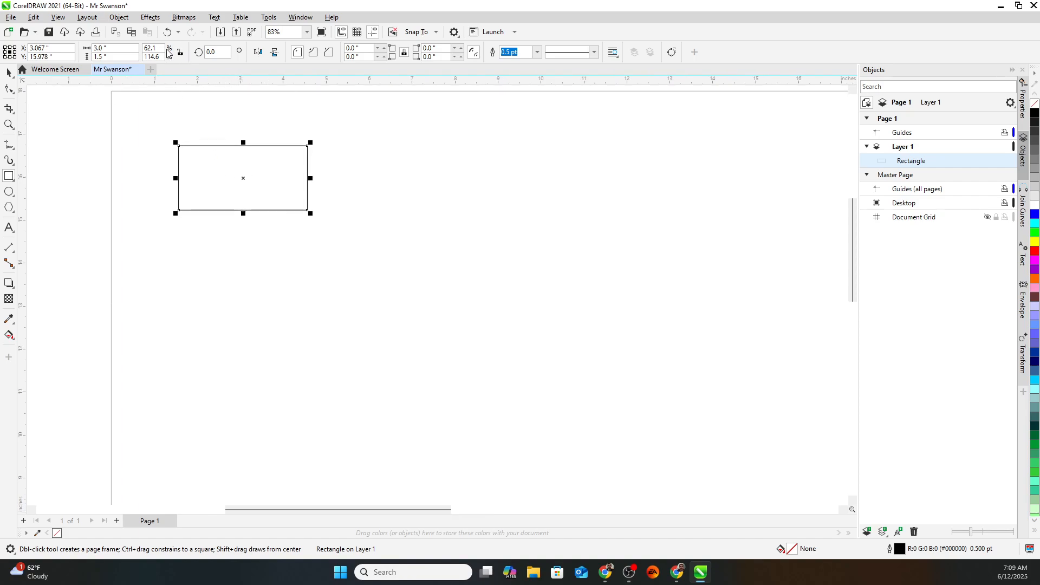
Round all four rectangle corners to a 0.27-inch radius.
left_click(120, 48)
left_click(382, 49)
left_click(384, 48)
left_click(384, 48)
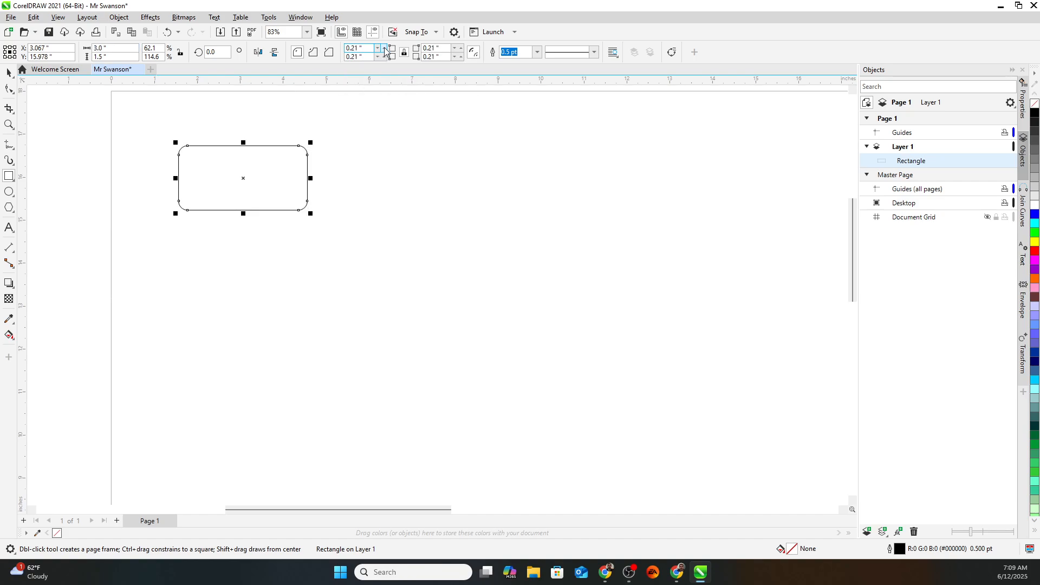
left_click(9, 207)
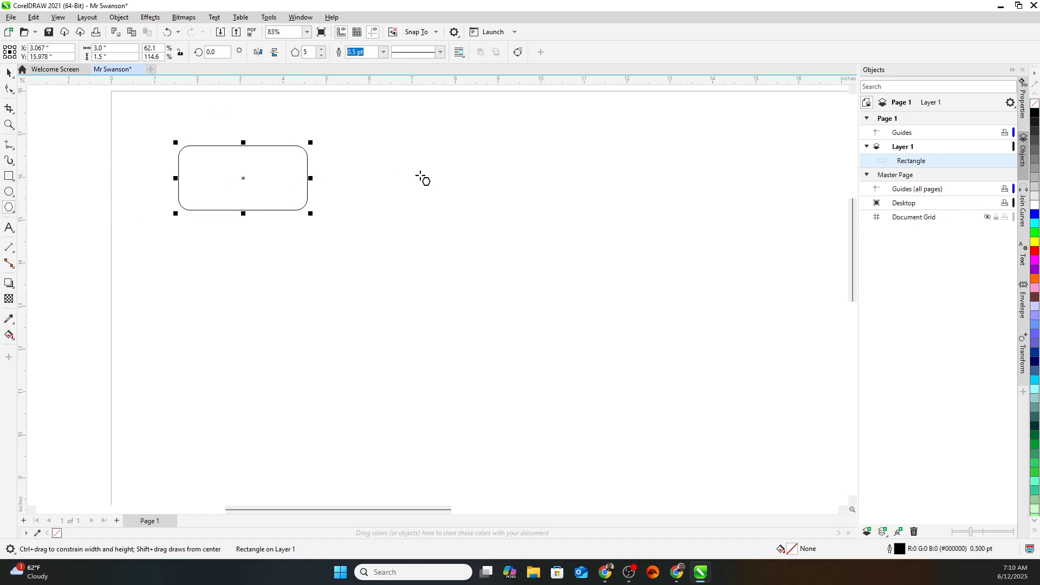
Draw a polygon to the right of the tag and reduce it to 3 sides, a triangle.
left_click_drag(443, 173, 546, 268)
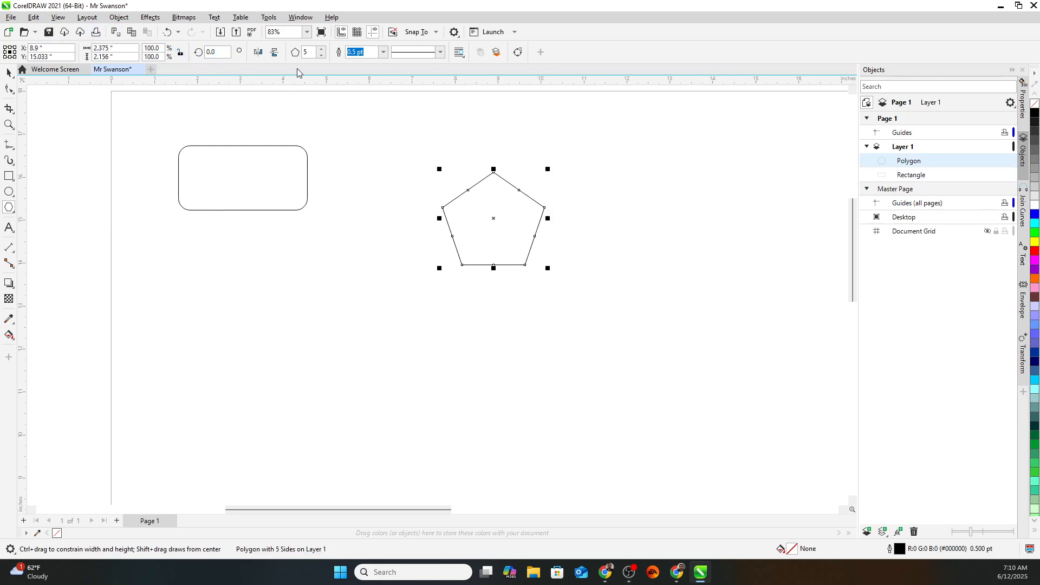
left_click(323, 50)
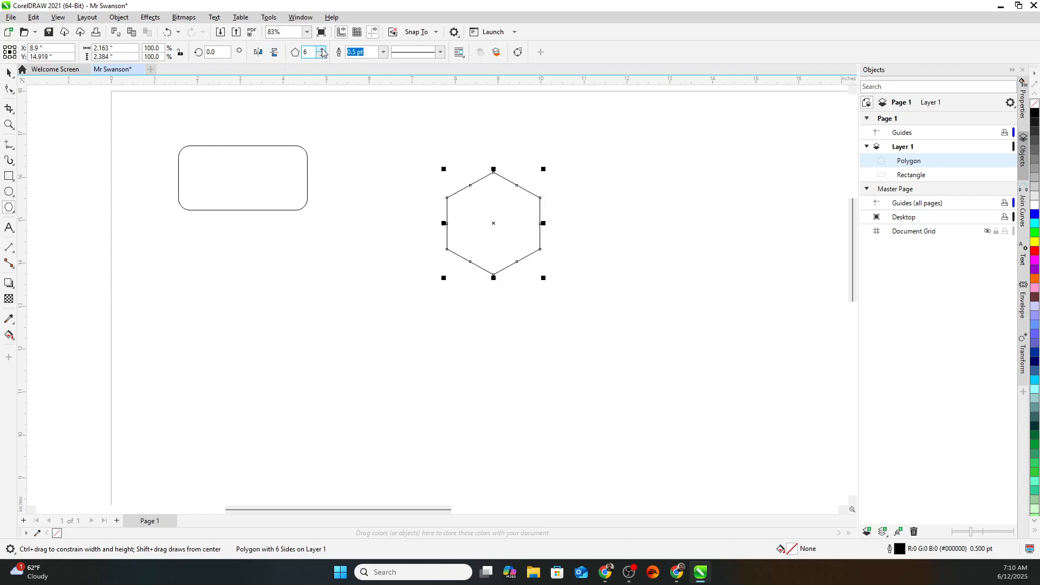
left_click(322, 50)
left_click(322, 50)
left_click(322, 55)
left_click(322, 55)
left_click(322, 55)
left_click(323, 55)
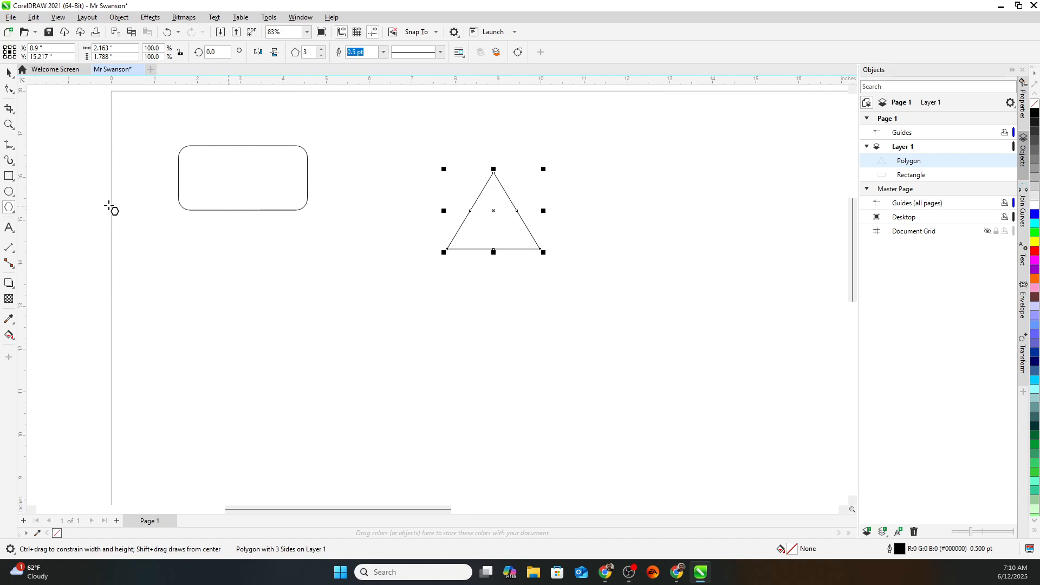
Draw a small ellipse inside the rectangle's left end.
left_click(9, 192)
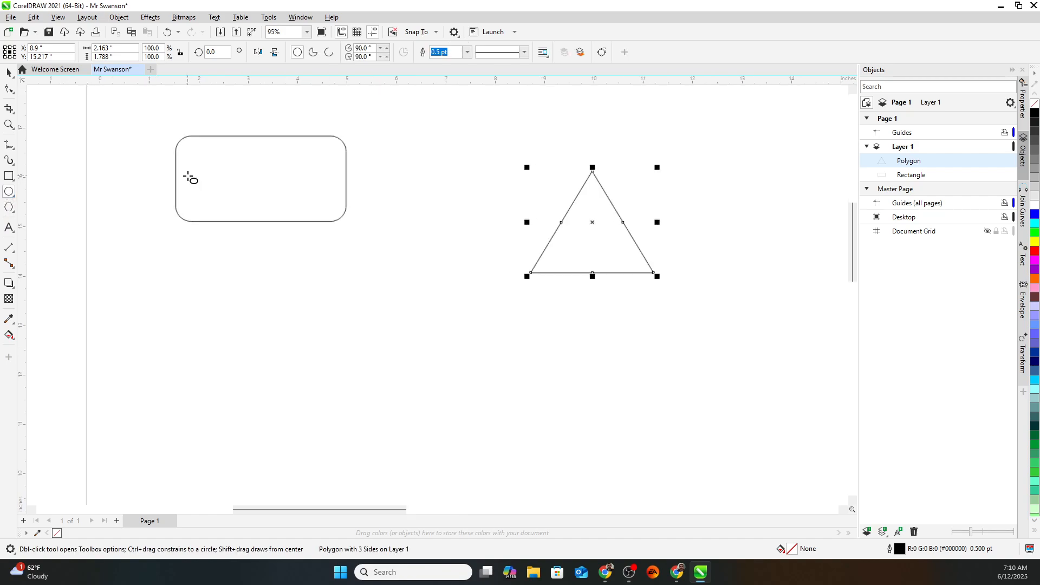
scroll(190, 175, "up", 3)
left_click_drag(173, 171, 216, 144)
scroll(163, 187, "up", 2)
scroll(167, 184, "down", 1)
key("space")
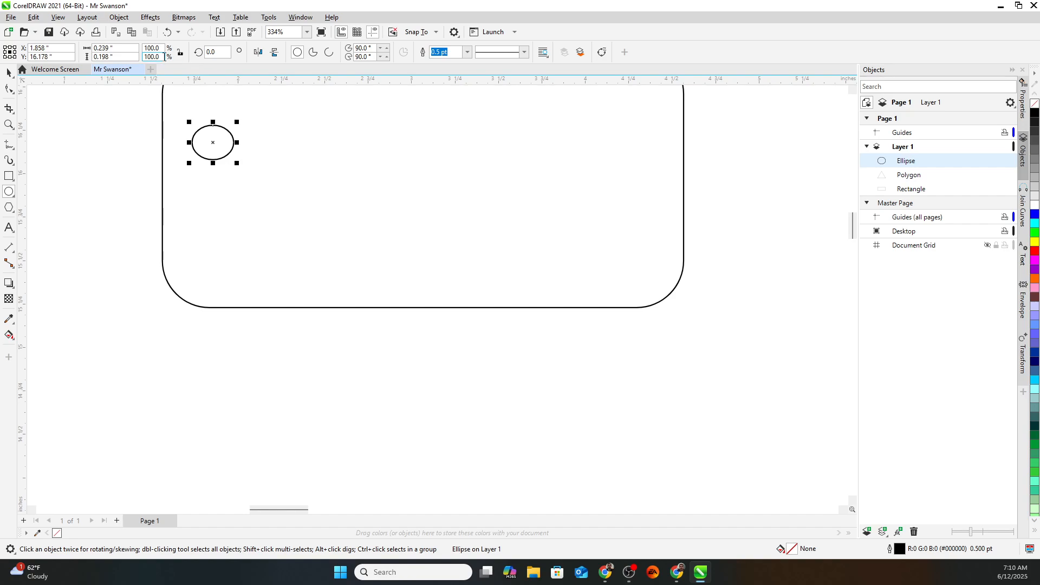
Try a 0.15-inch width and 1.15-inch height on the ellipse, then undo the height.
key("Tab")
left_click(110, 48)
double_click(113, 47)
type("0.15")
key("Return")
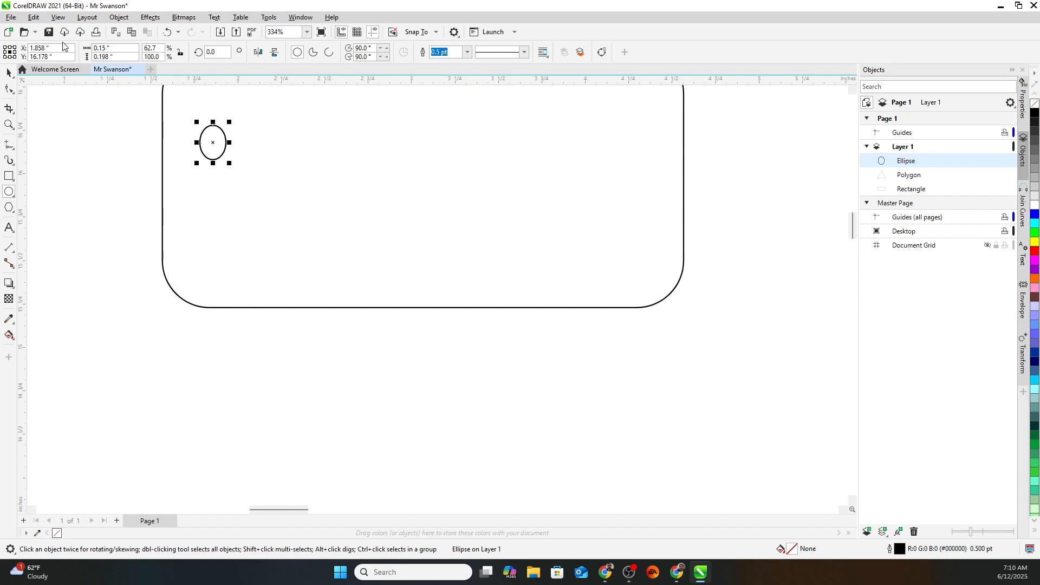
double_click(122, 55)
type("1.15")
key("Return")
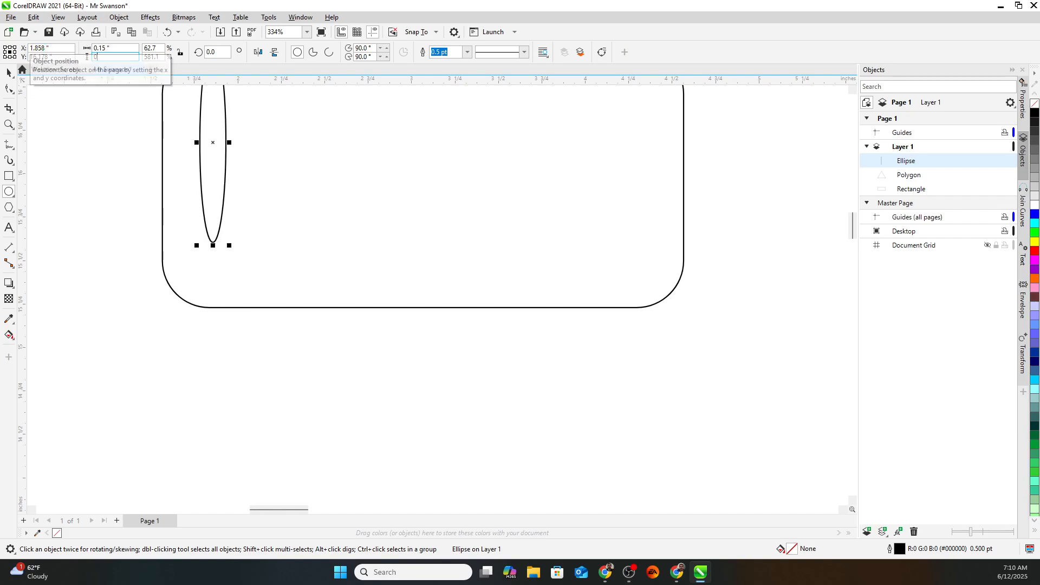
key("ctrl+z")
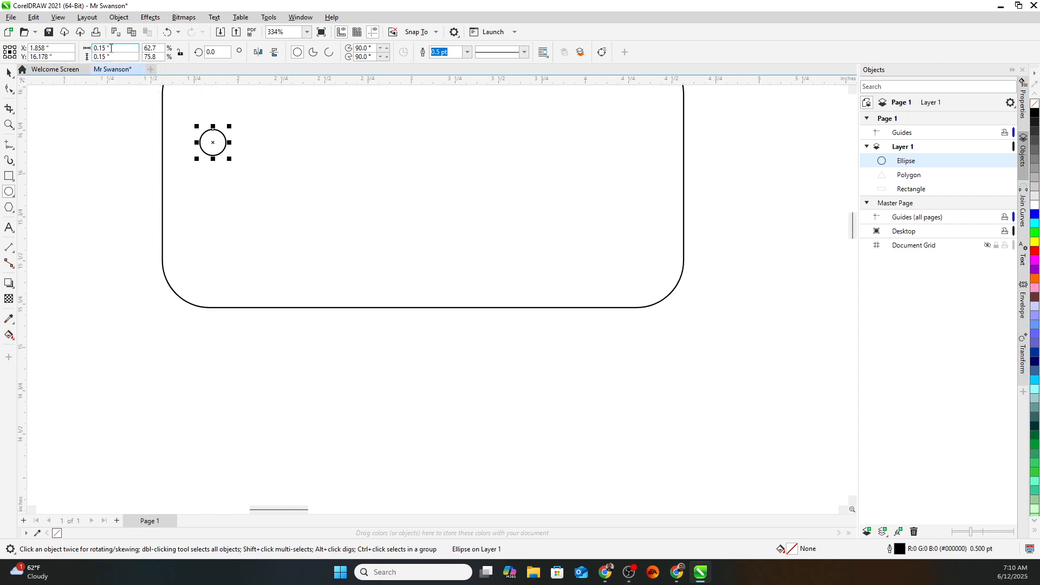
scroll(198, 127, "up", 1)
scroll(246, 155, "down", 3)
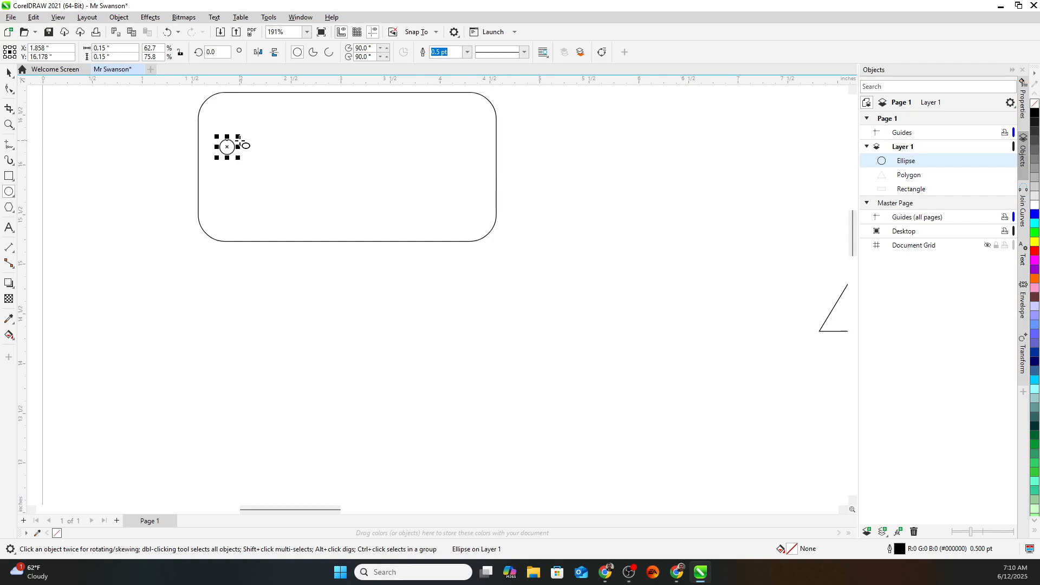
Make the ellipse a 0.25 × 0.25 inch circle and nudge it into the tag's left end.
left_click(116, 50)
type("0.25")
key("Tab")
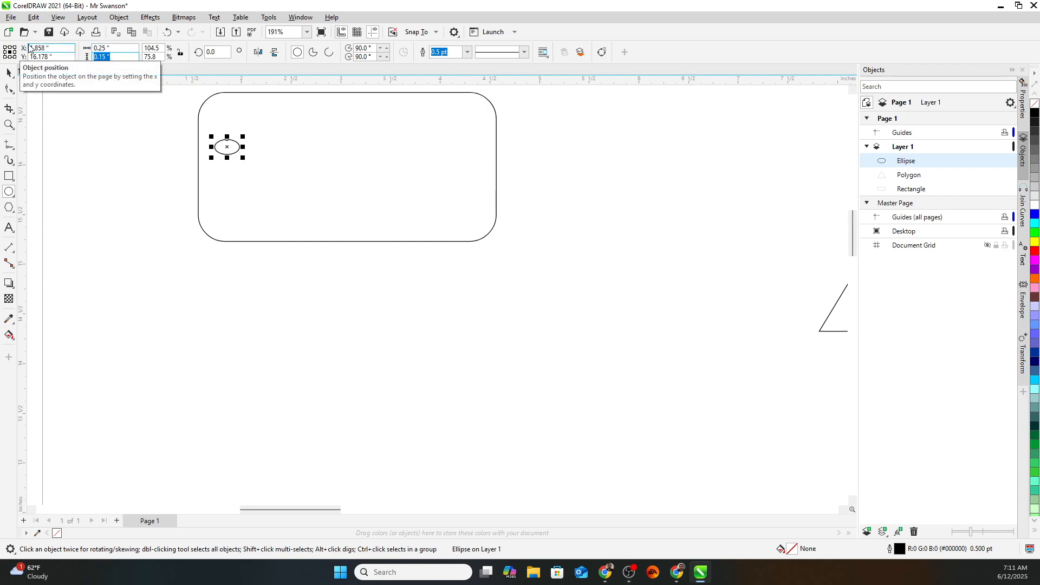
type("0.2")
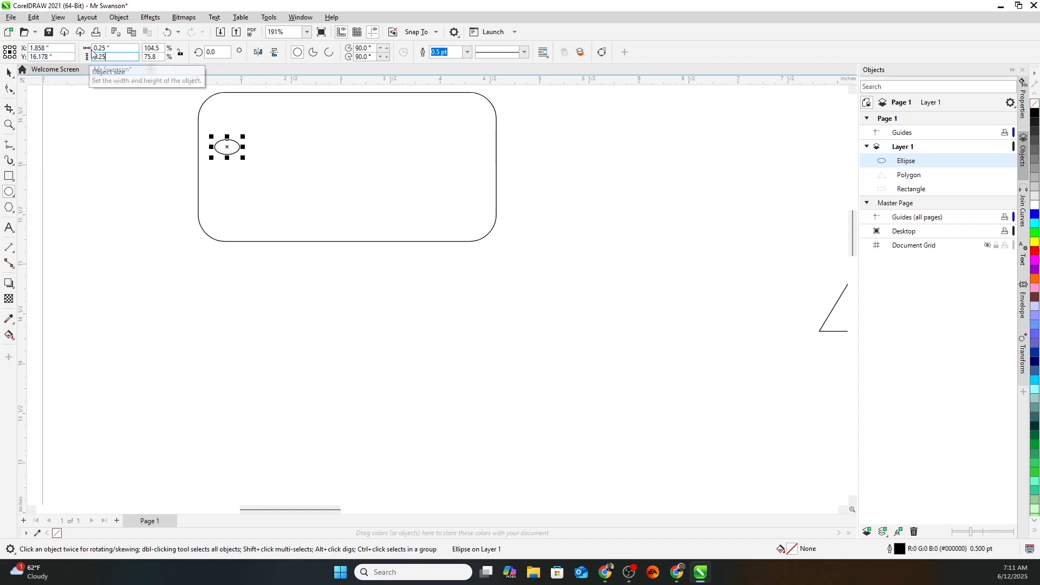
key("Return")
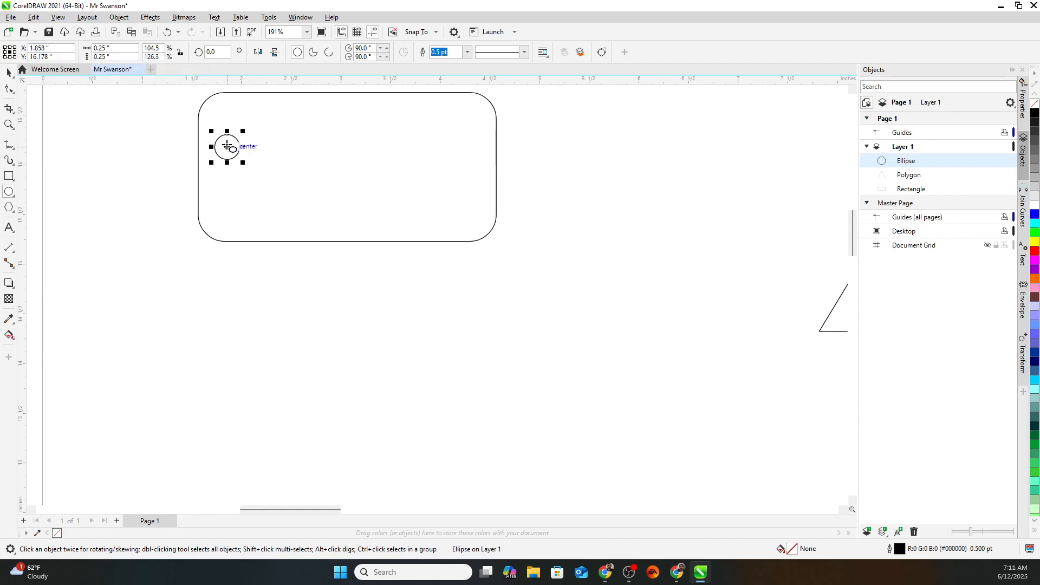
left_click_drag(227, 147, 224, 165)
scroll(214, 173, "down", 2)
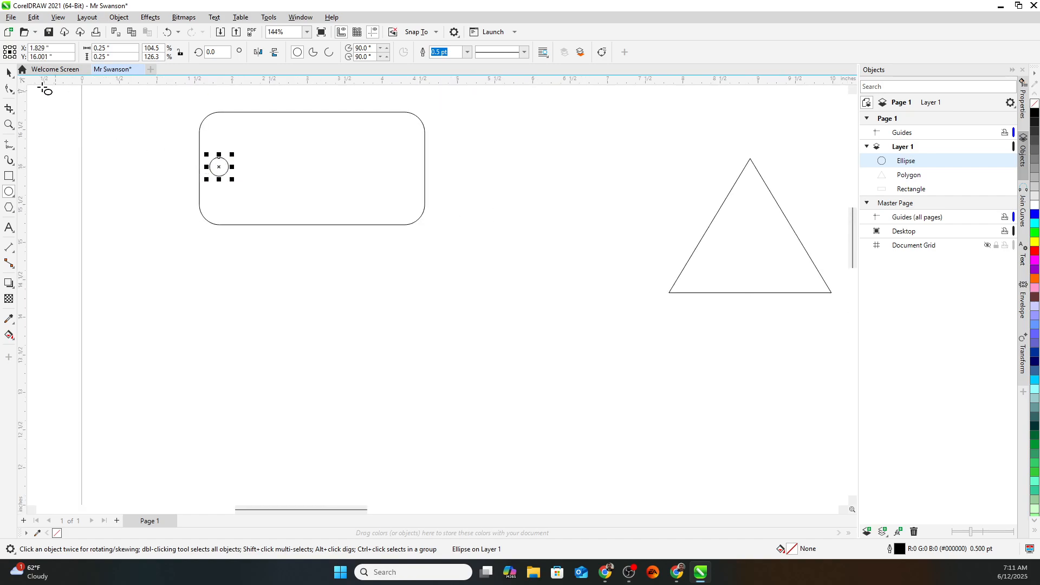
Set the rounded rectangle's vertical position to 16.0 inches.
left_click(9, 73)
left_click(204, 114)
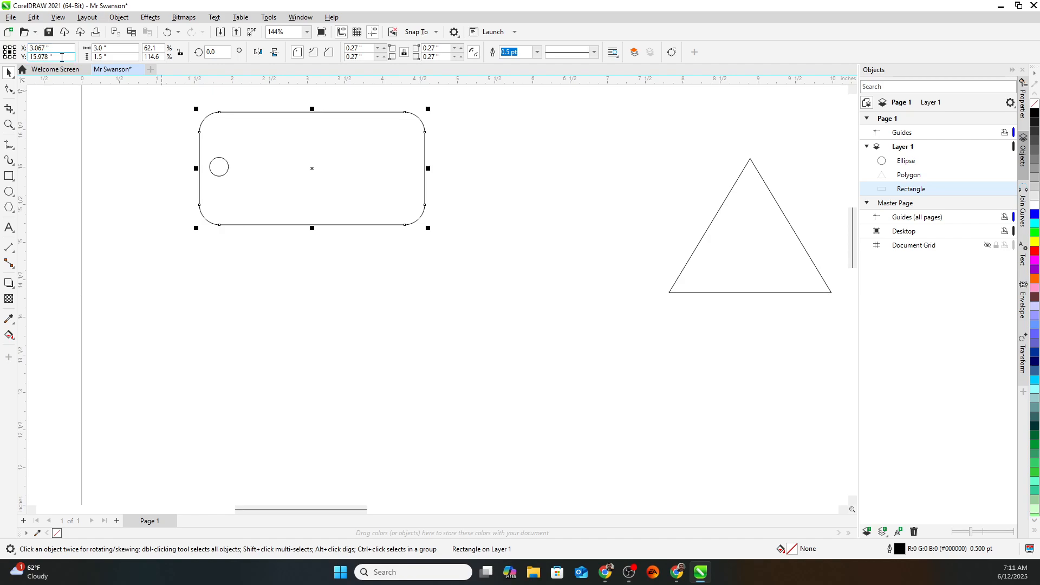
key("Tab")
type("16")
key("Return")
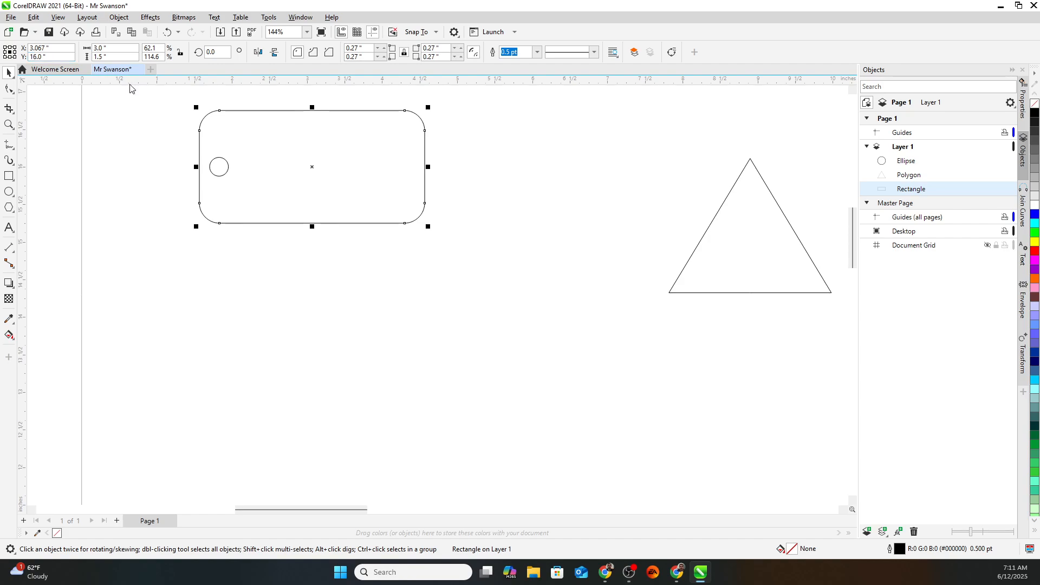
Set the hole circle's vertical position to 16.0 inches as well.
left_click(225, 173)
left_click(54, 55)
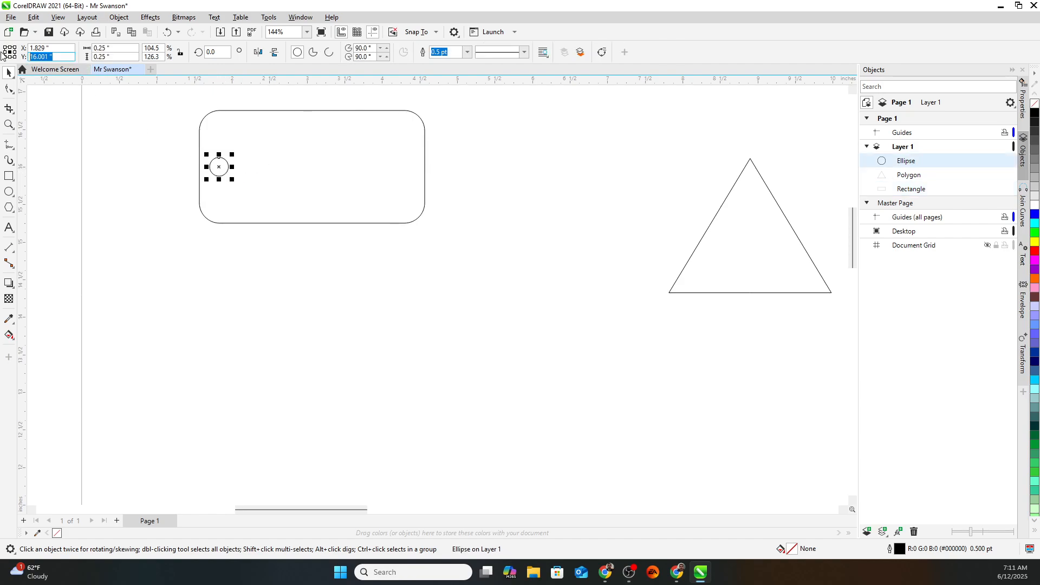
type("16")
key("Return")
left_click(272, 162)
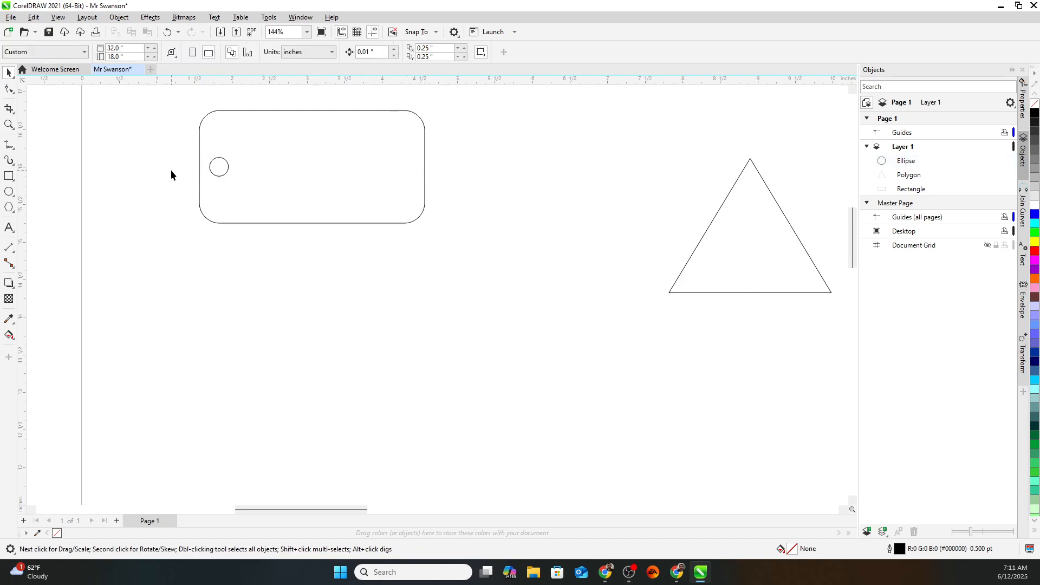
scroll(214, 175, "up", 2)
scroll(219, 170, "down", 3)
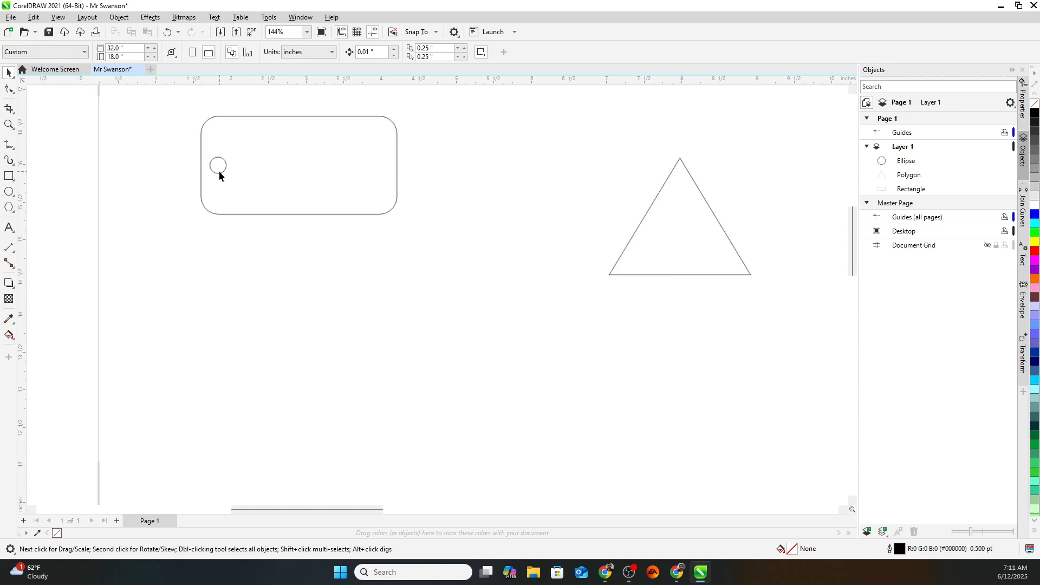
Zoom in on the tag and type 'Steven' near its top with the Text tool.
left_click(8, 230)
scroll(209, 223, "up", 4)
left_click_drag(190, 227, 194, 337)
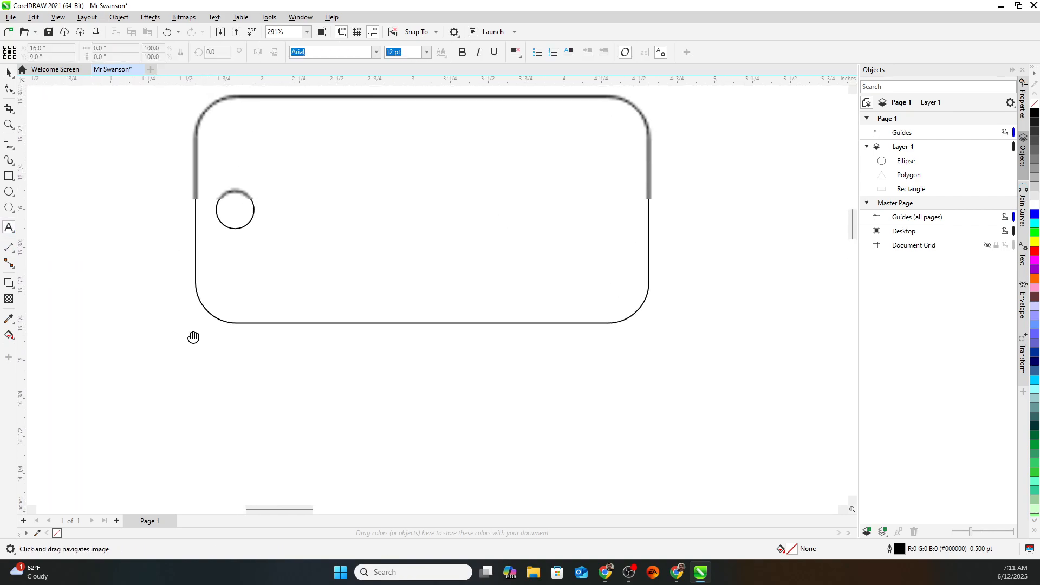
left_click(315, 157)
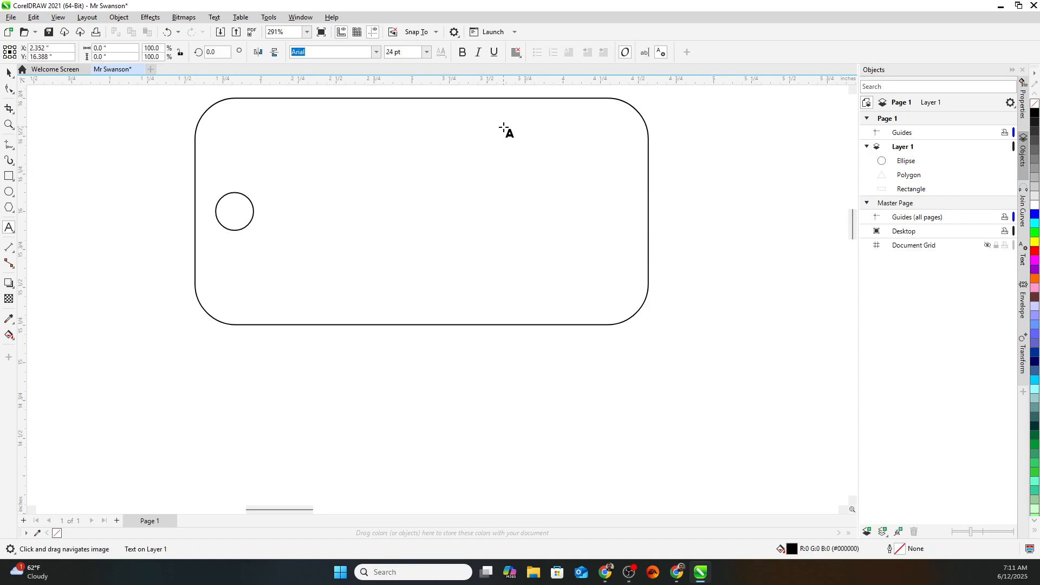
type("z")
key("shift+Left")
key("BackSpace")
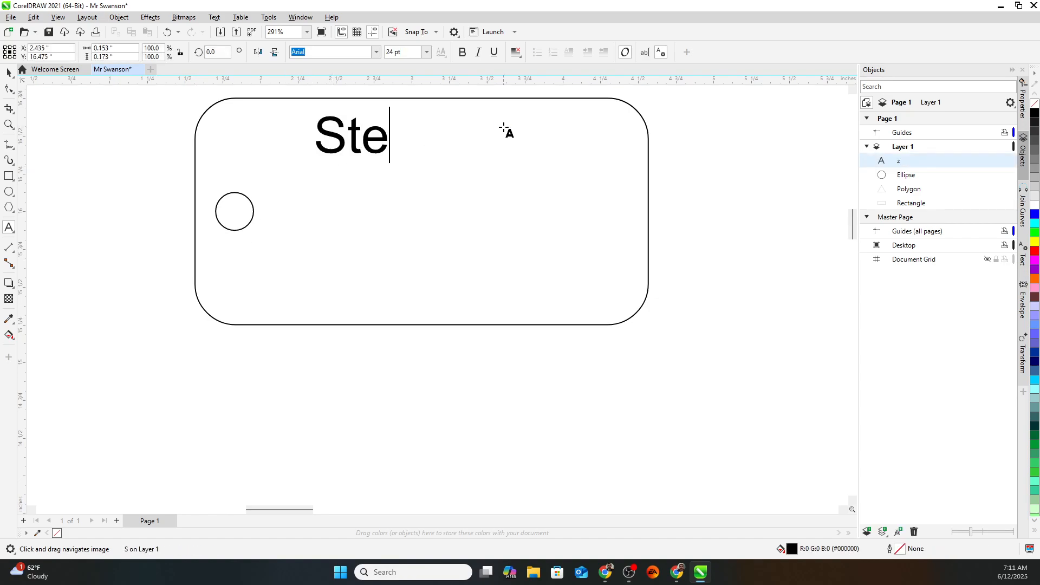
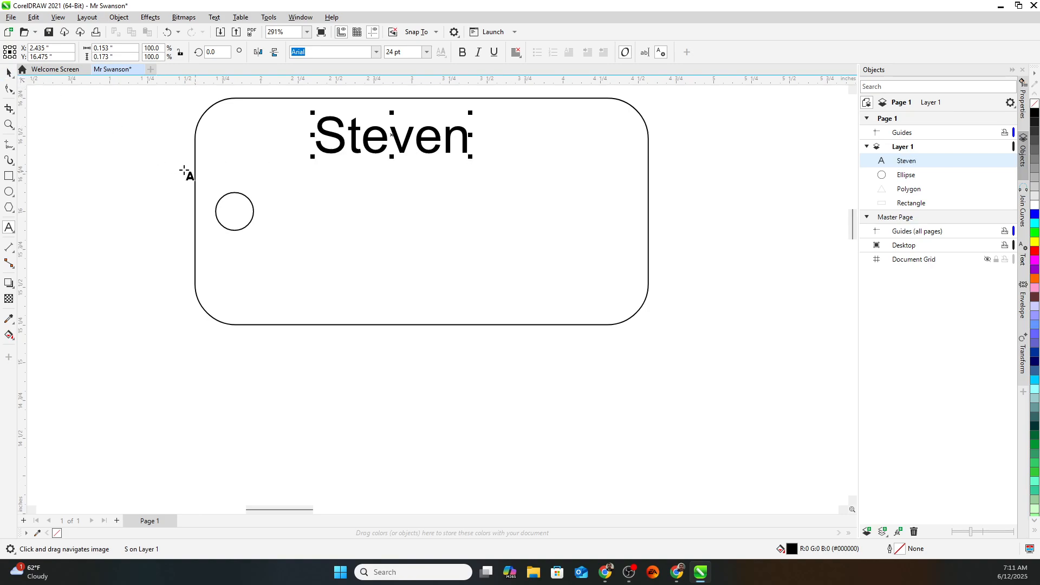
Change the Steven text's font from Arial to the cursive adelia.
left_click(9, 73)
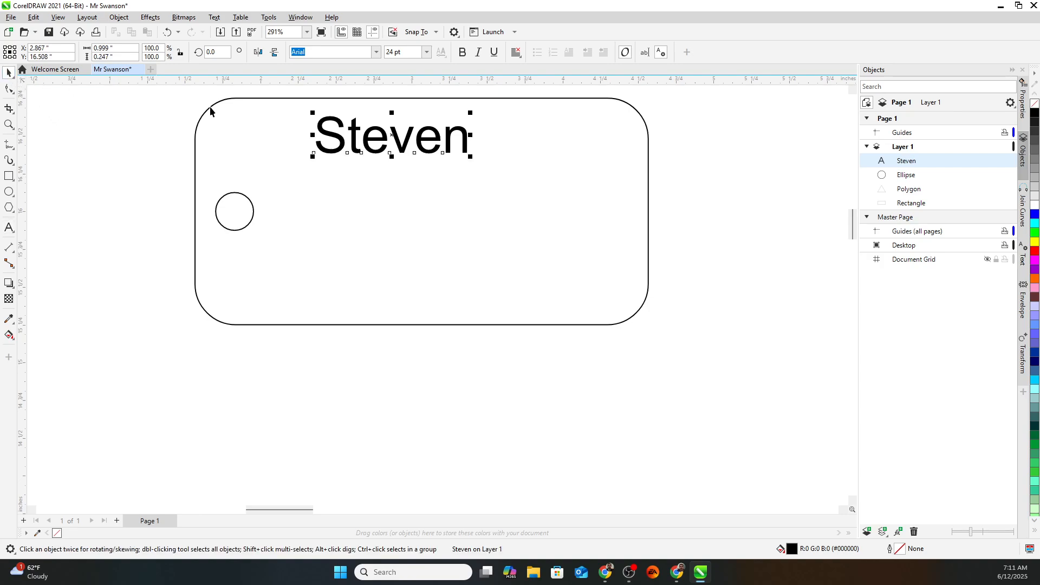
left_click(352, 138)
left_click(352, 138)
double_click(355, 133)
double_click(373, 135)
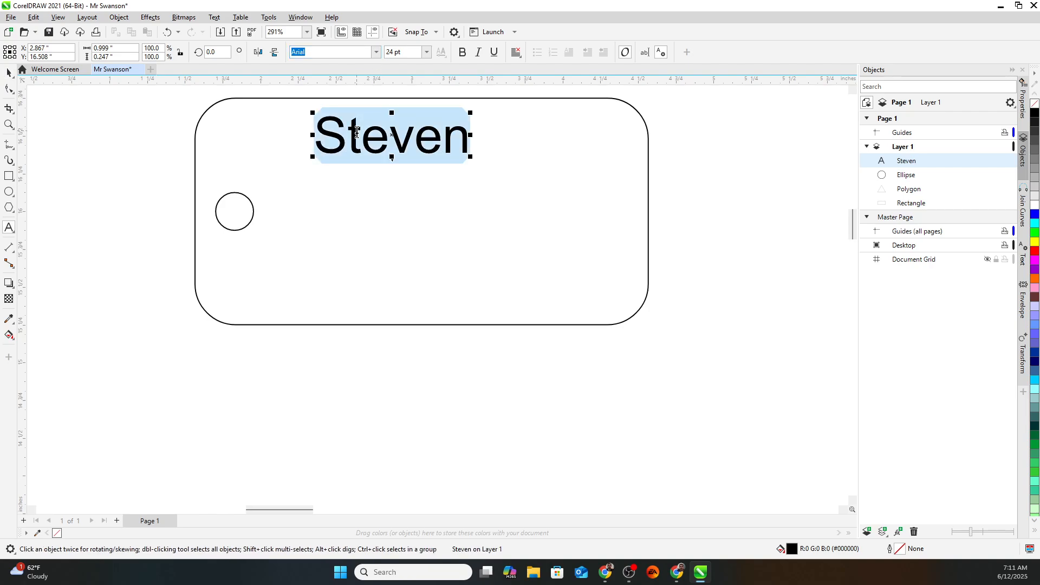
left_click(378, 51)
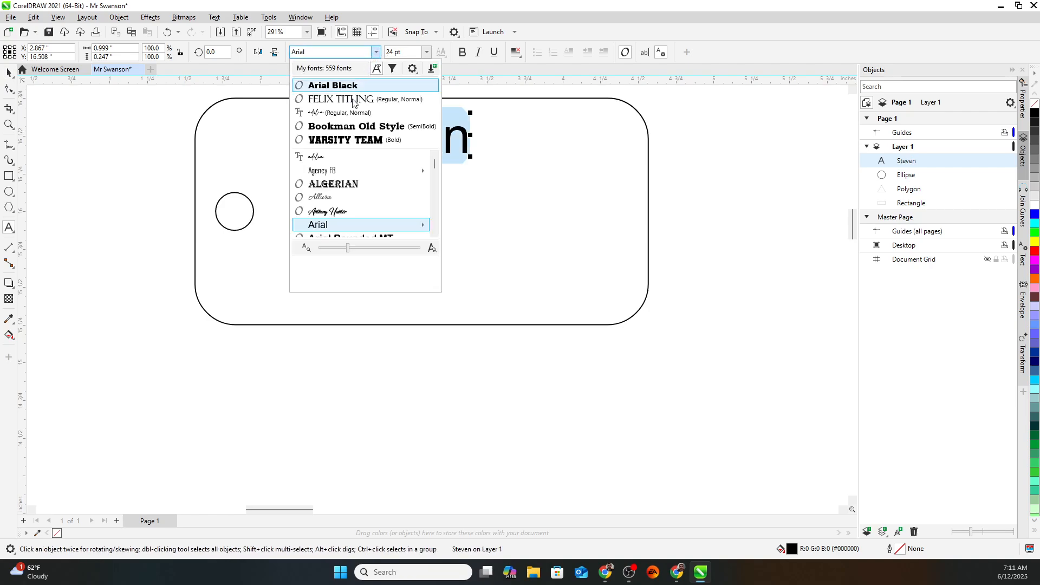
left_click(344, 161)
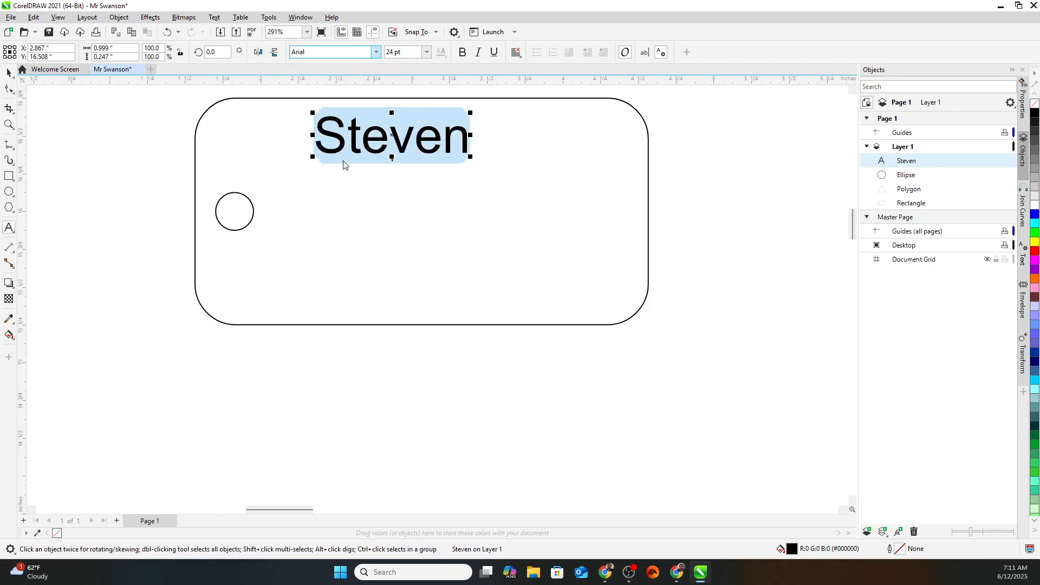
left_click(8, 72)
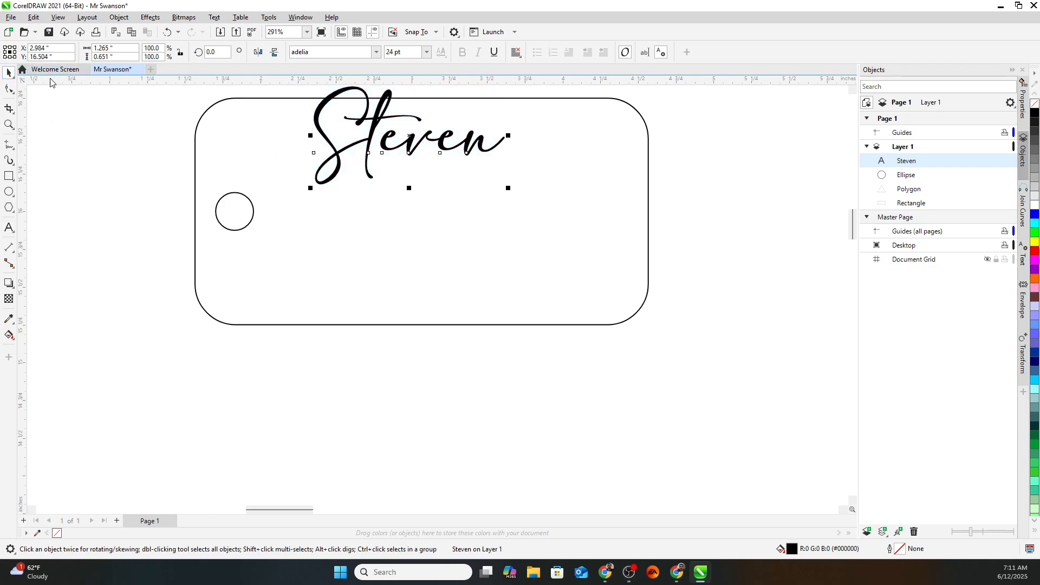
Move Steven down slightly, then copy and paste a duplicate of it.
left_click_drag(413, 143, 427, 164)
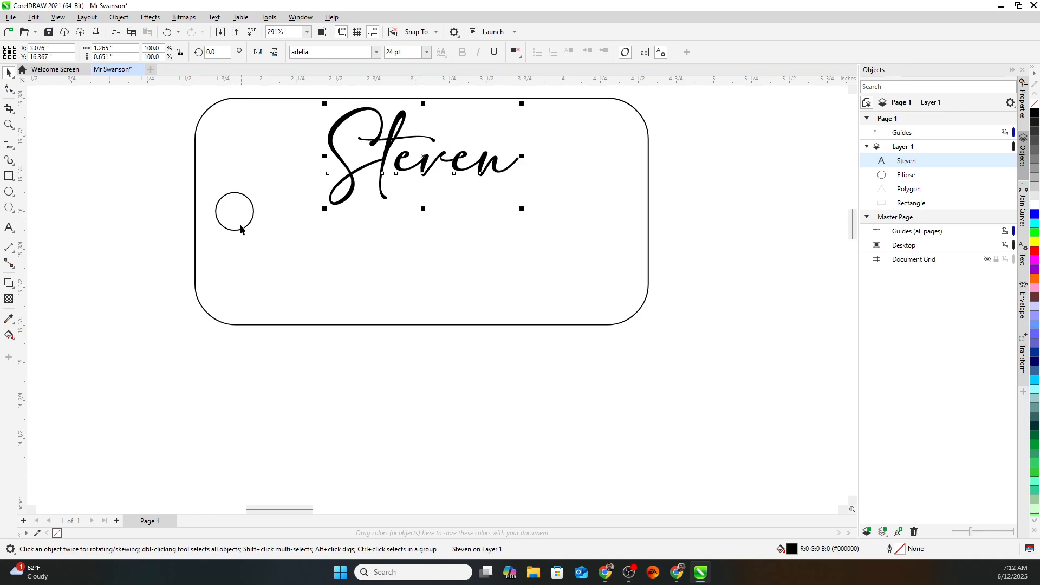
right_click(425, 168)
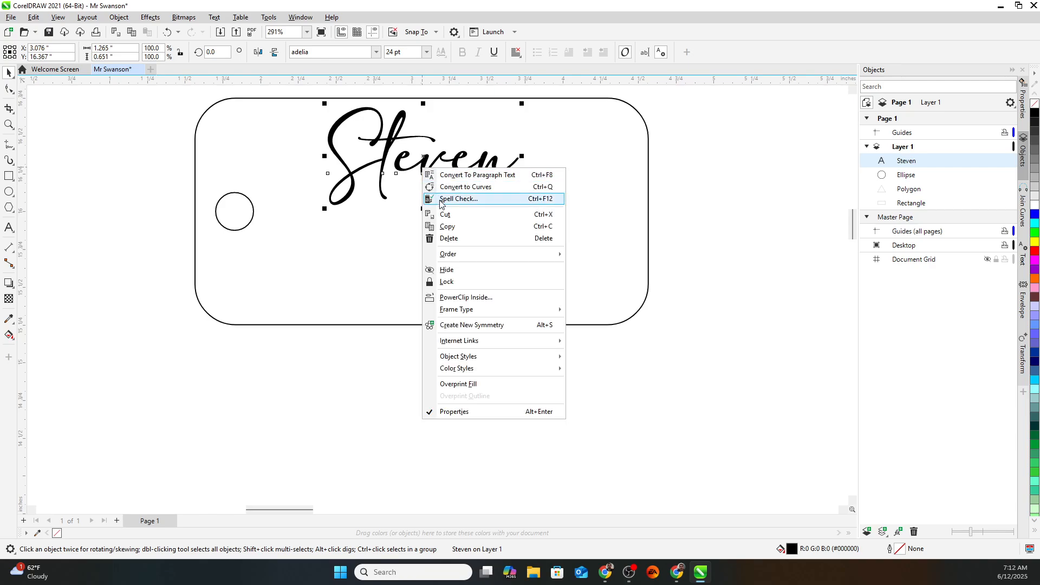
left_click(439, 227)
right_click(183, 231)
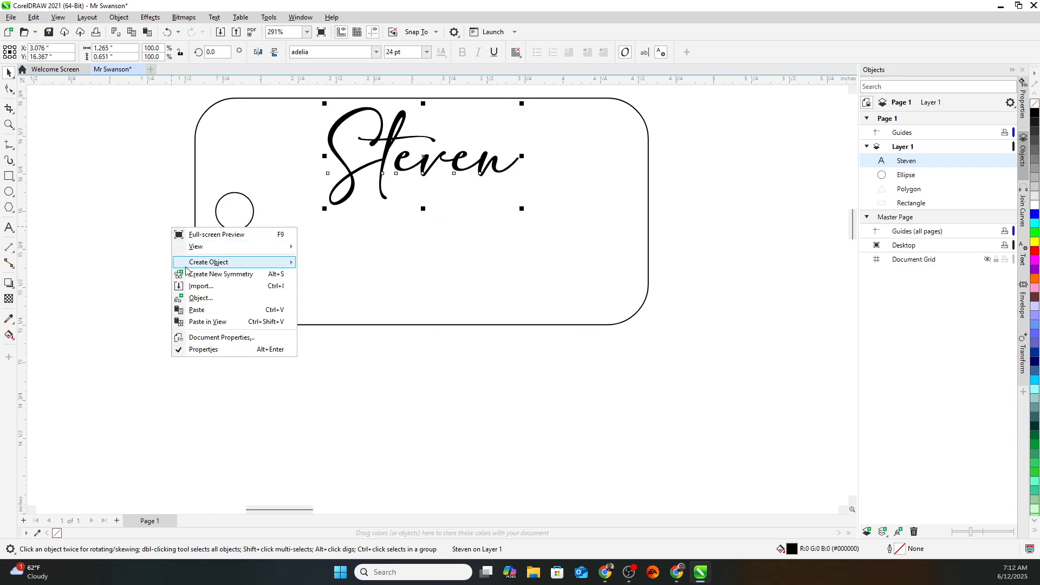
left_click(195, 312)
left_click_drag(424, 155, 422, 252)
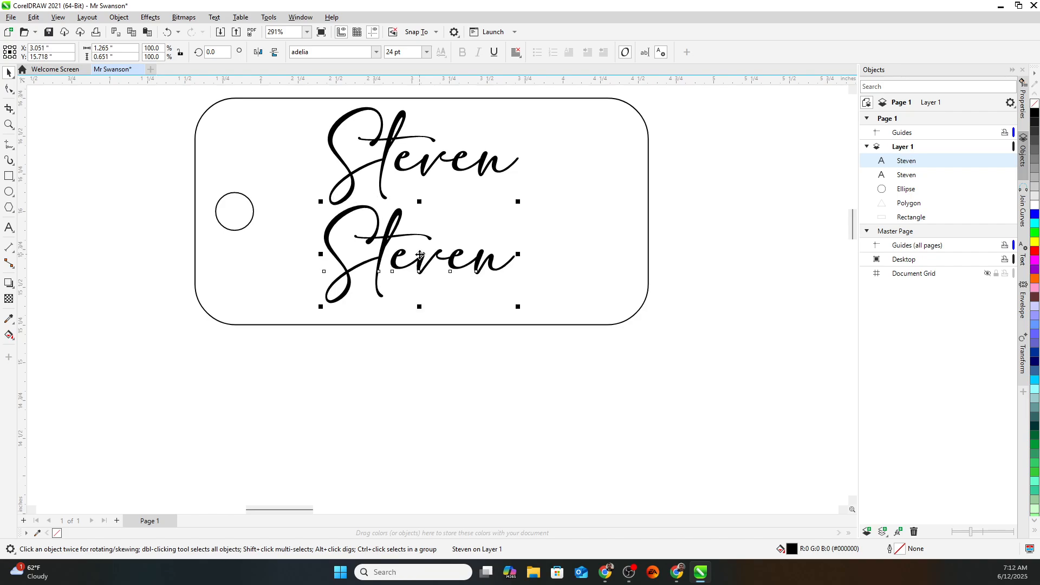
double_click(422, 252)
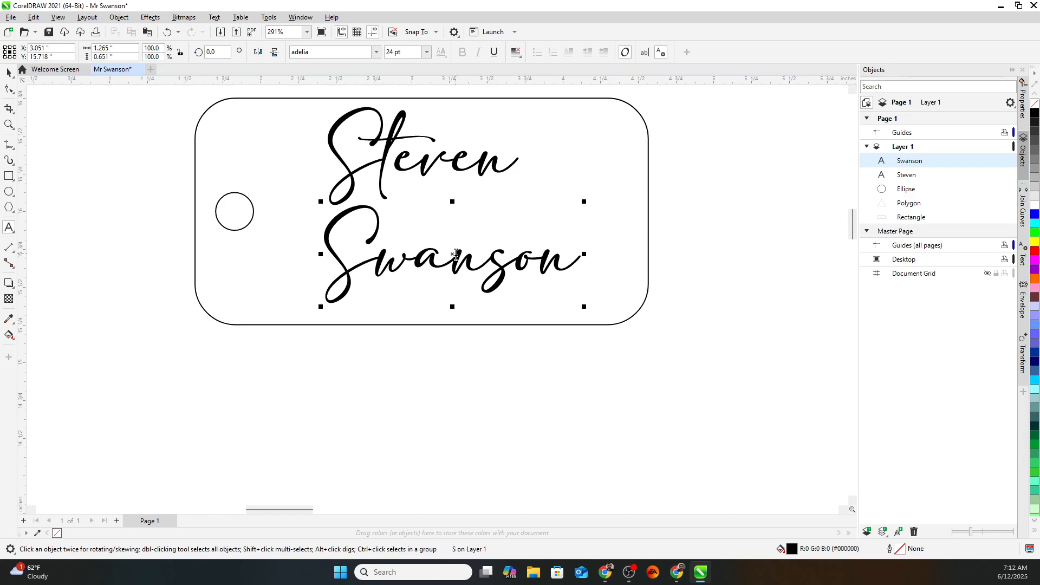
left_click_drag(457, 255, 510, 253)
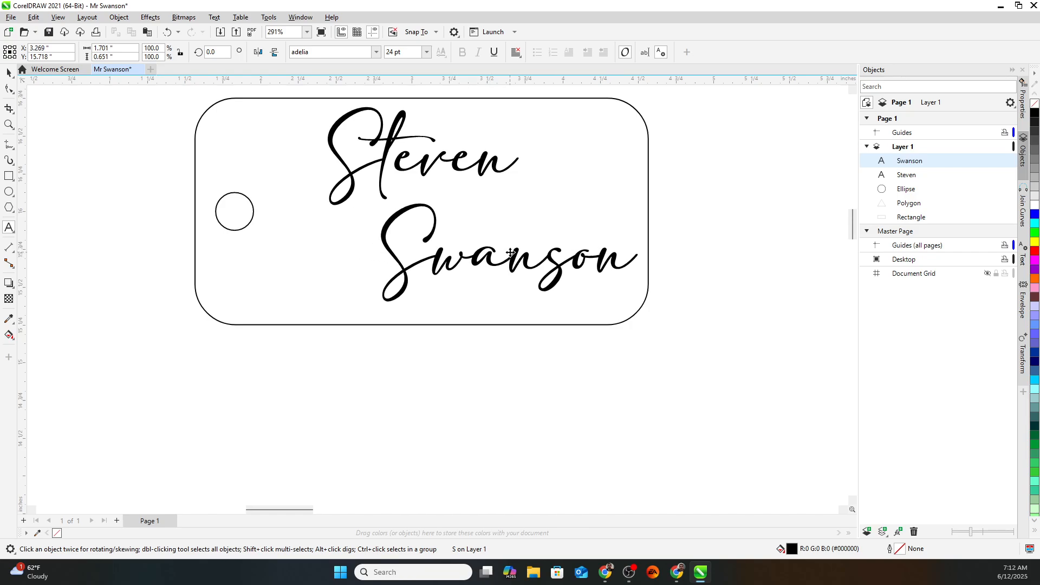
left_click(421, 157)
left_click_drag(423, 157, 382, 158)
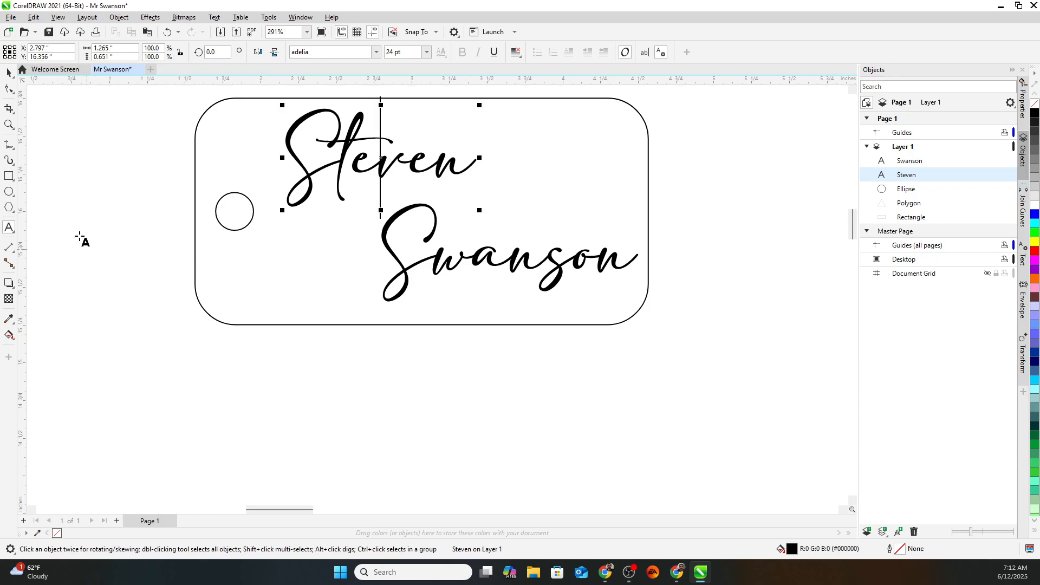
Select the tag, hole circle and both name lines together.
left_click(182, 117)
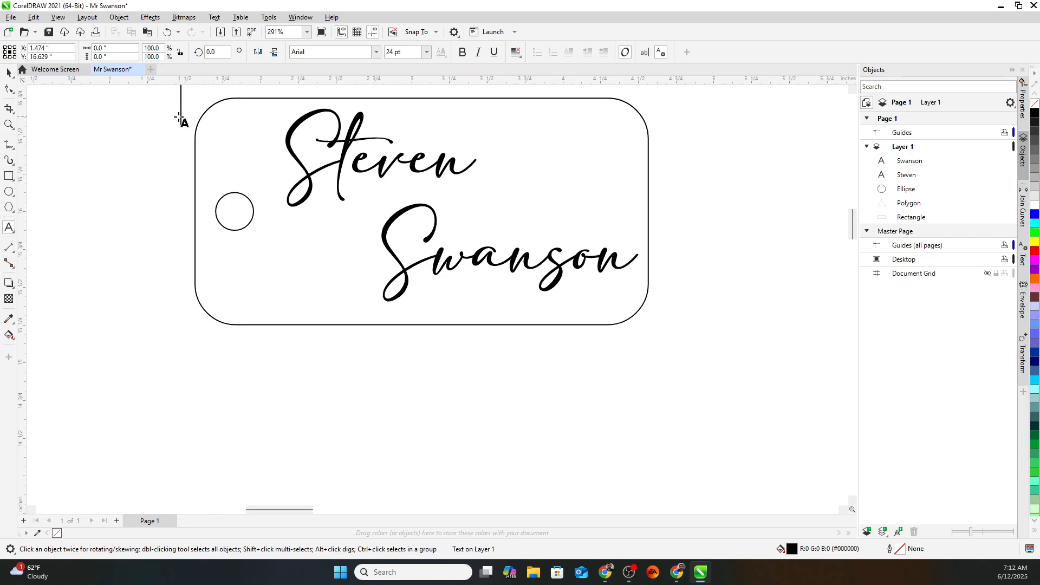
left_click(8, 73)
left_click(209, 122)
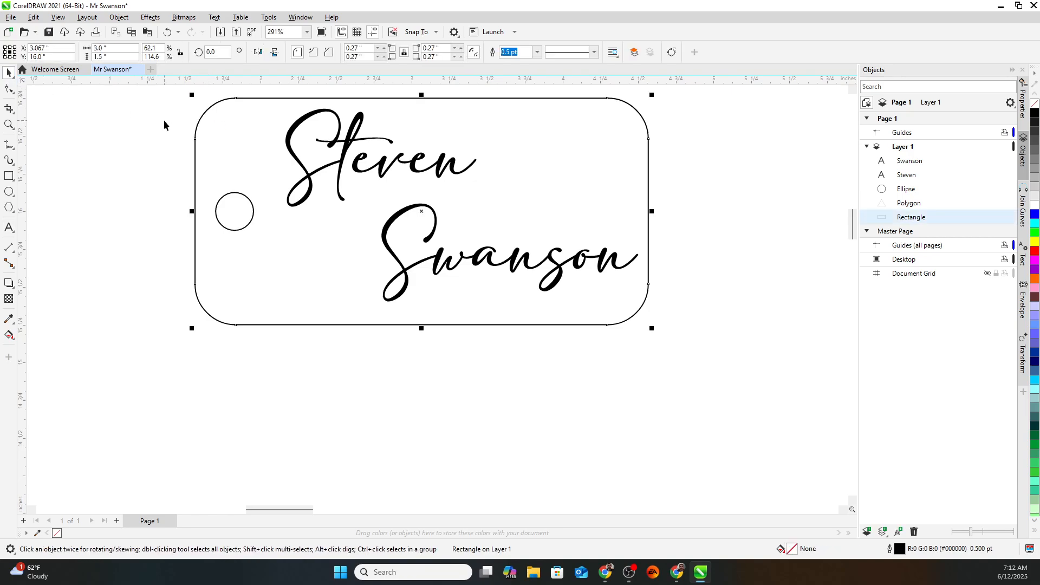
left_click(149, 111)
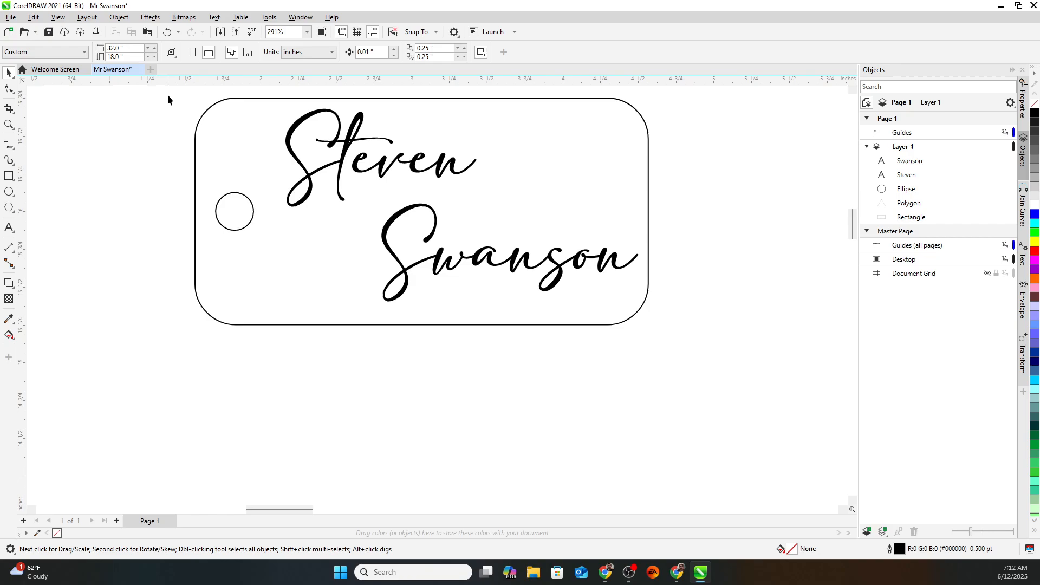
left_click_drag(681, 330, 682, 331)
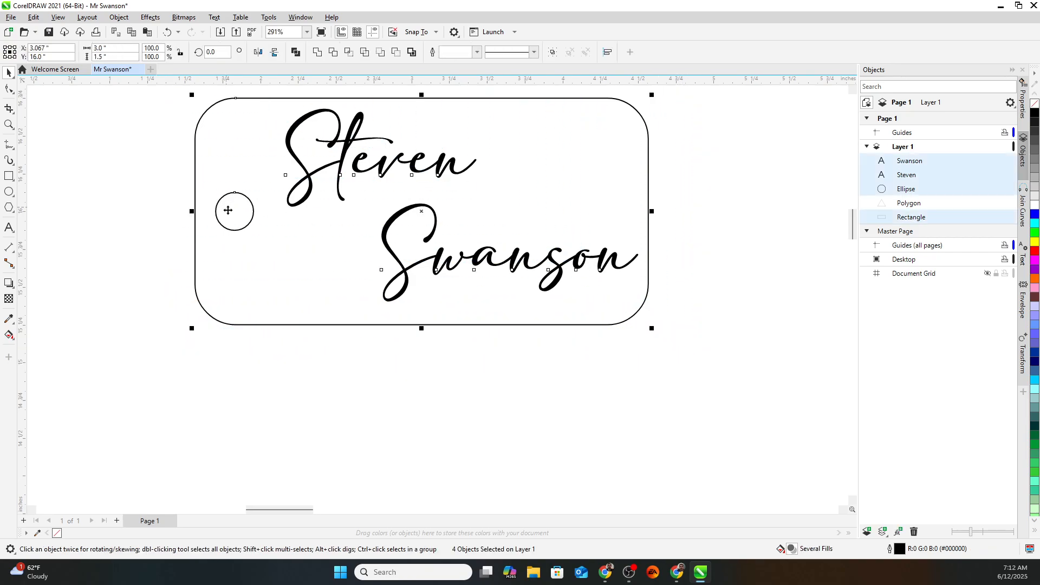
Give the selected outlines red (R 255) colour and Hairline width.
left_click(1022, 100)
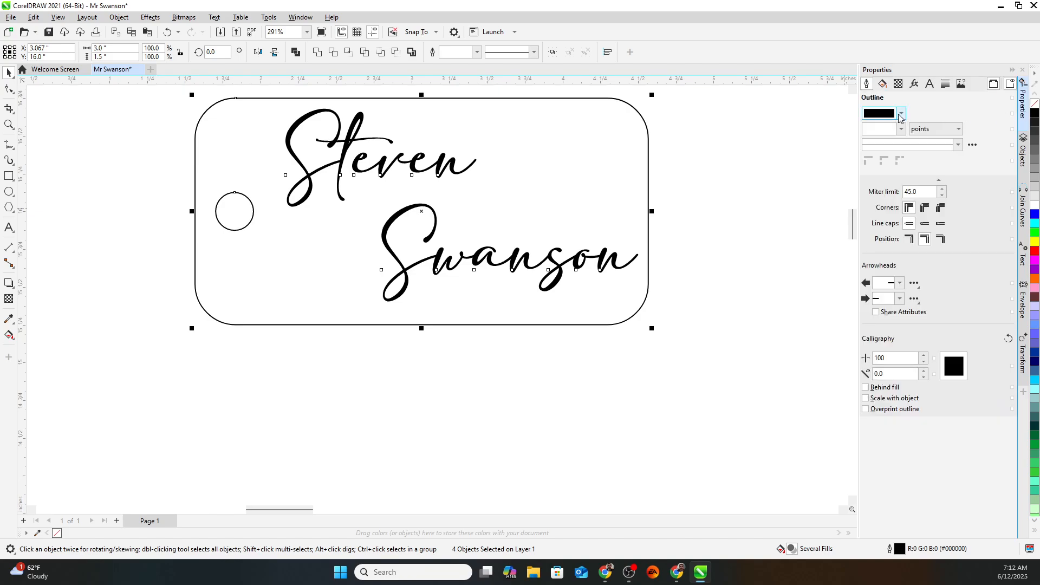
left_click(901, 114)
left_click_drag(976, 168, 942, 168)
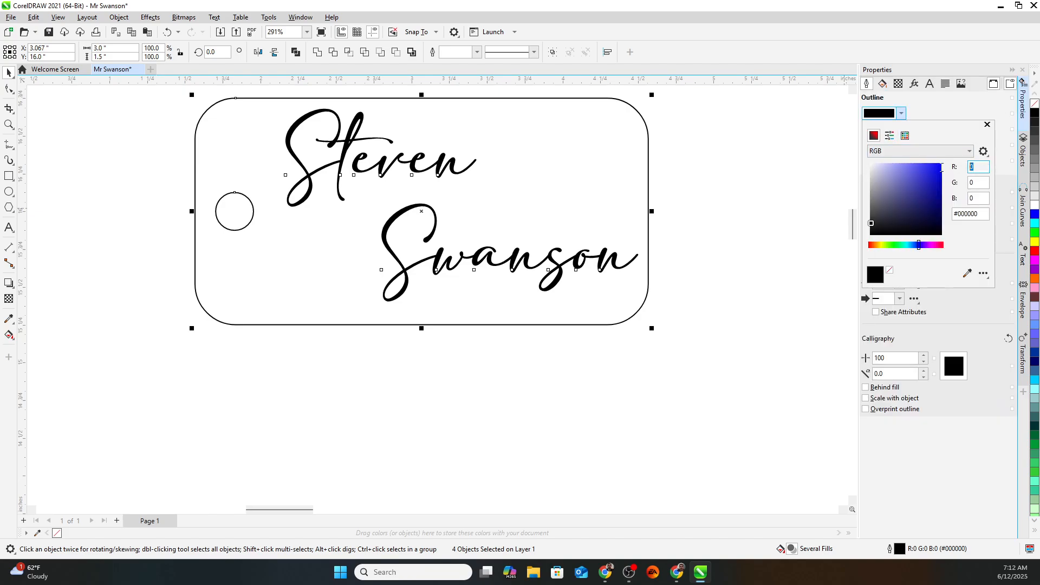
type("255")
key("Return")
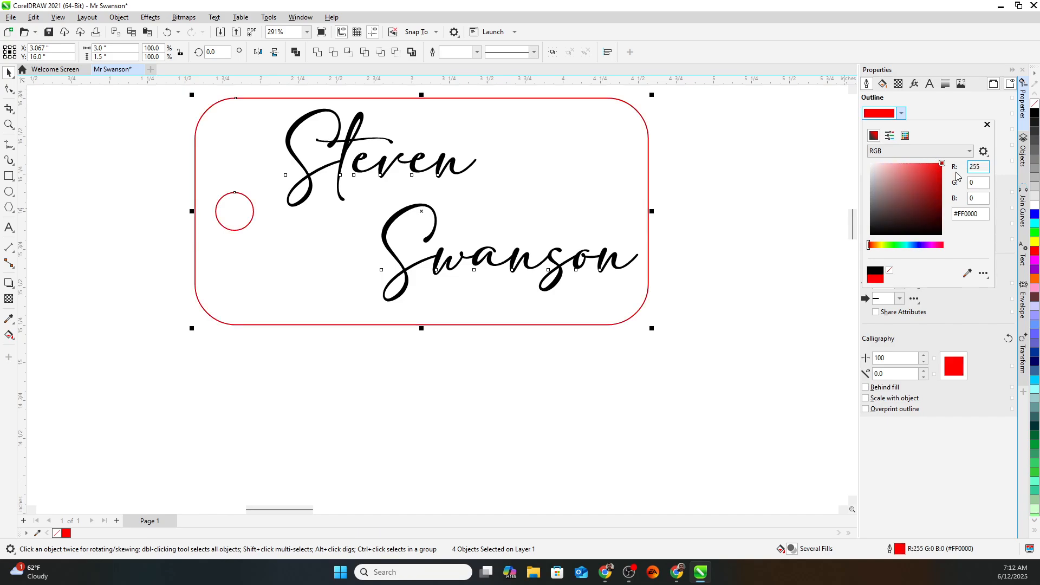
left_click(944, 110)
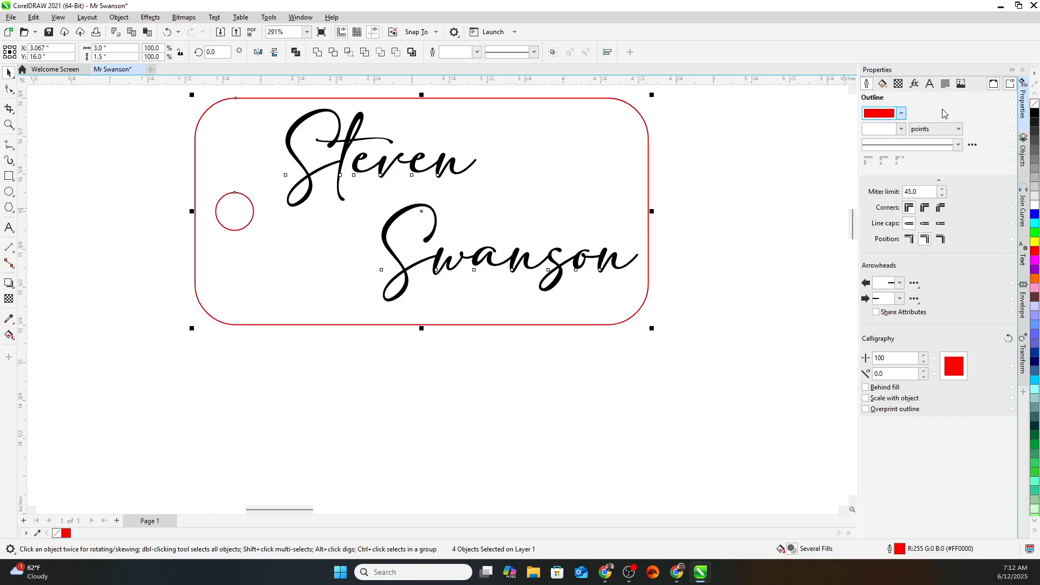
left_click(900, 130)
left_click(890, 149)
left_click(763, 187)
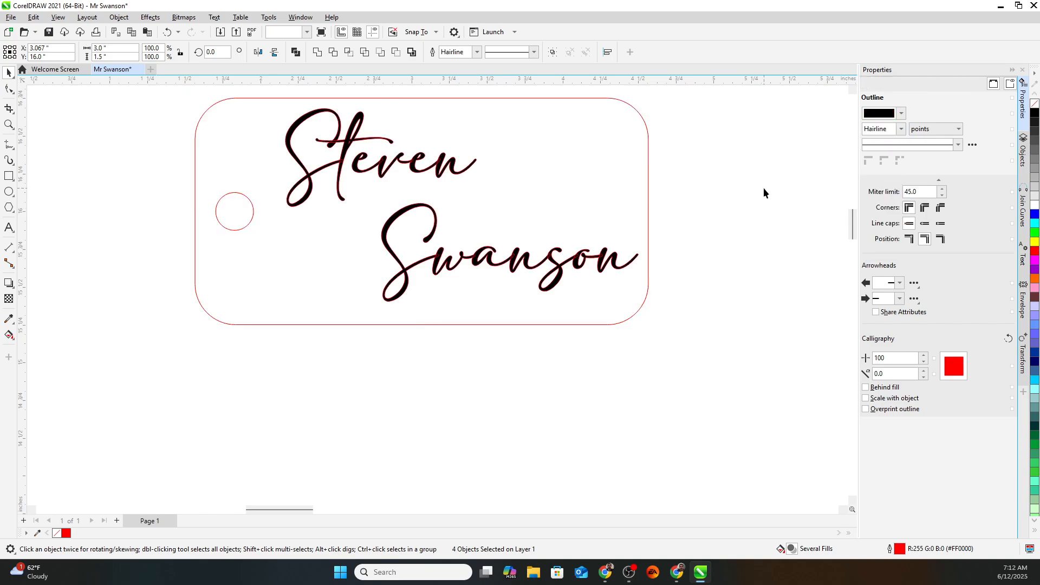
scroll(431, 274, "up", 1)
scroll(431, 273, "down", 3)
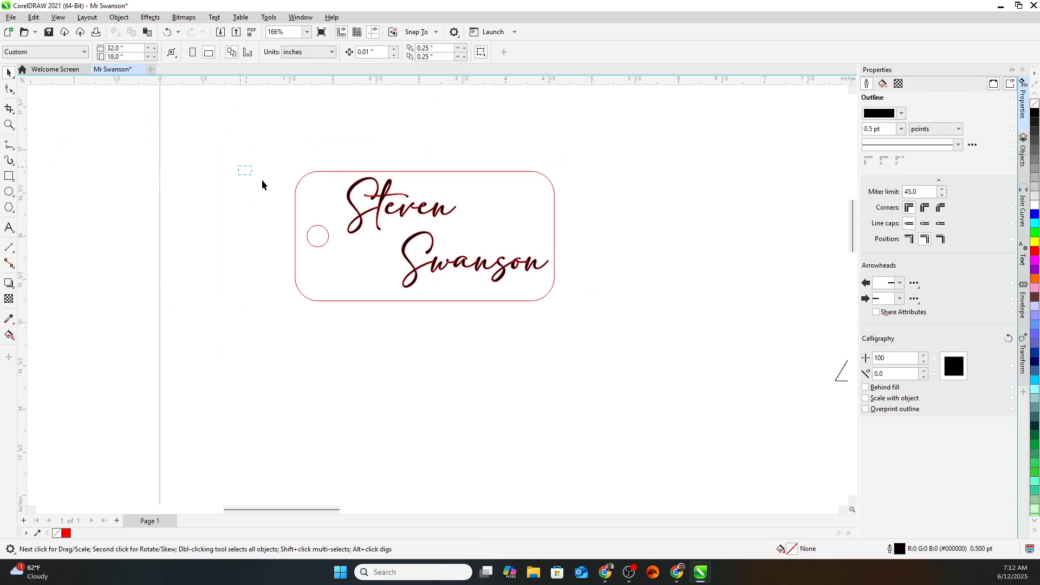
Marquee-select both lines of the name text on the tag.
left_click_drag(262, 181, 363, 225)
left_click_drag(493, 279, 557, 293)
left_click(321, 127)
left_click_drag(341, 157, 581, 351)
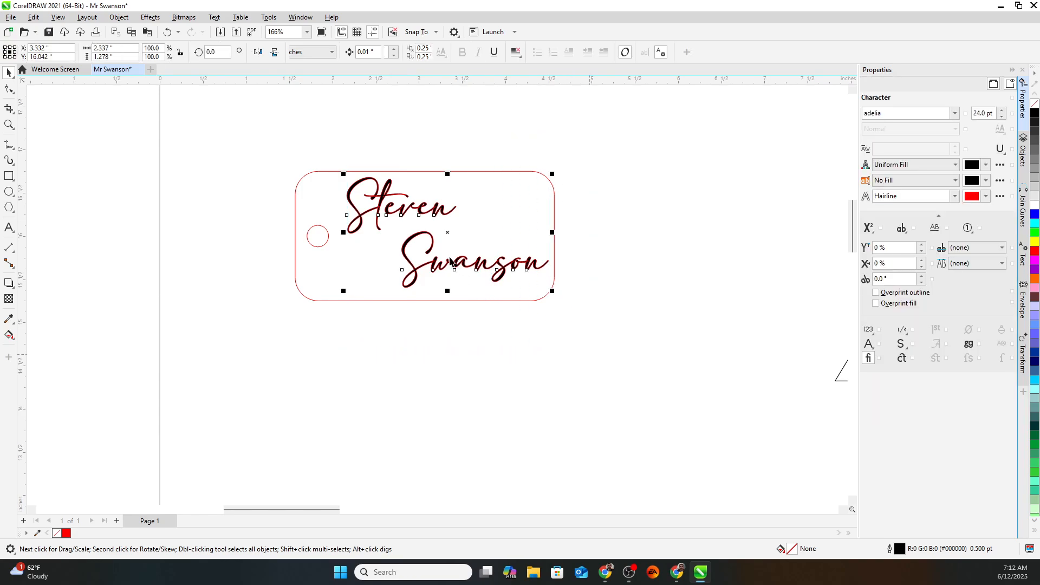
Set the name's outline colour to black (R 0) and move it back into the tag.
left_click_drag(447, 232, 681, 340)
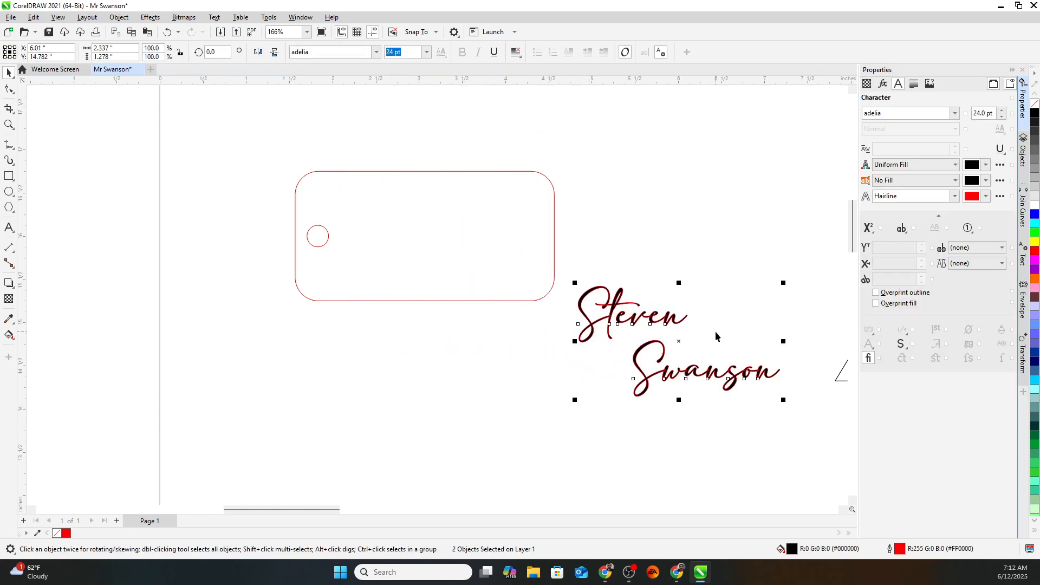
left_click(987, 197)
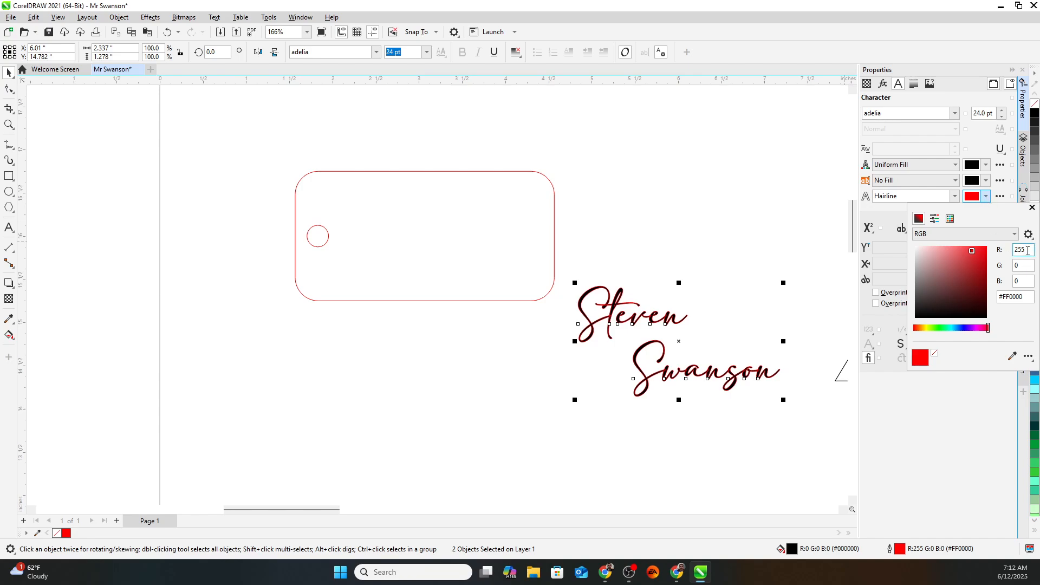
type("0")
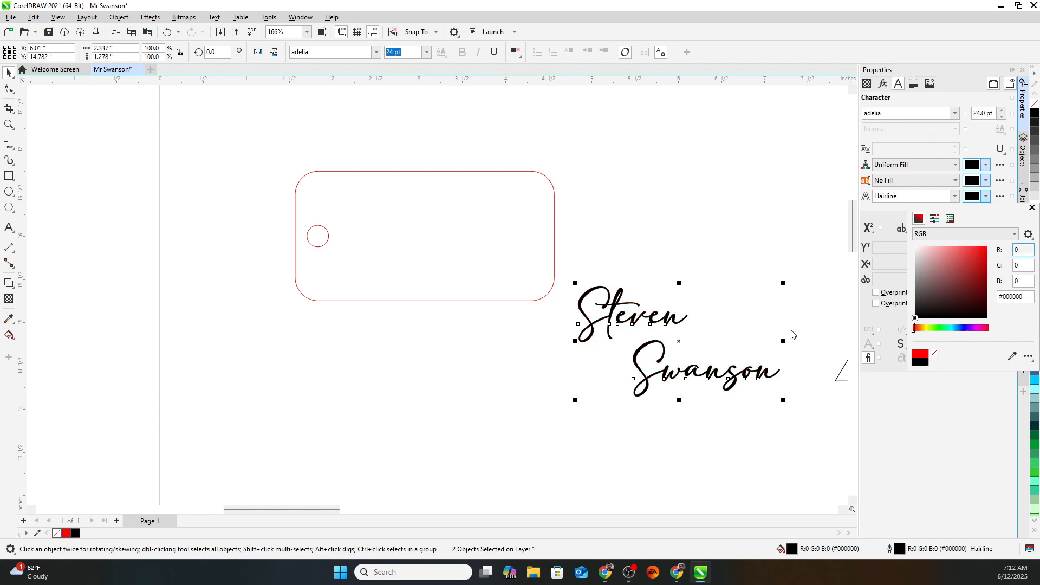
left_click(681, 343)
left_click_drag(678, 343, 445, 240)
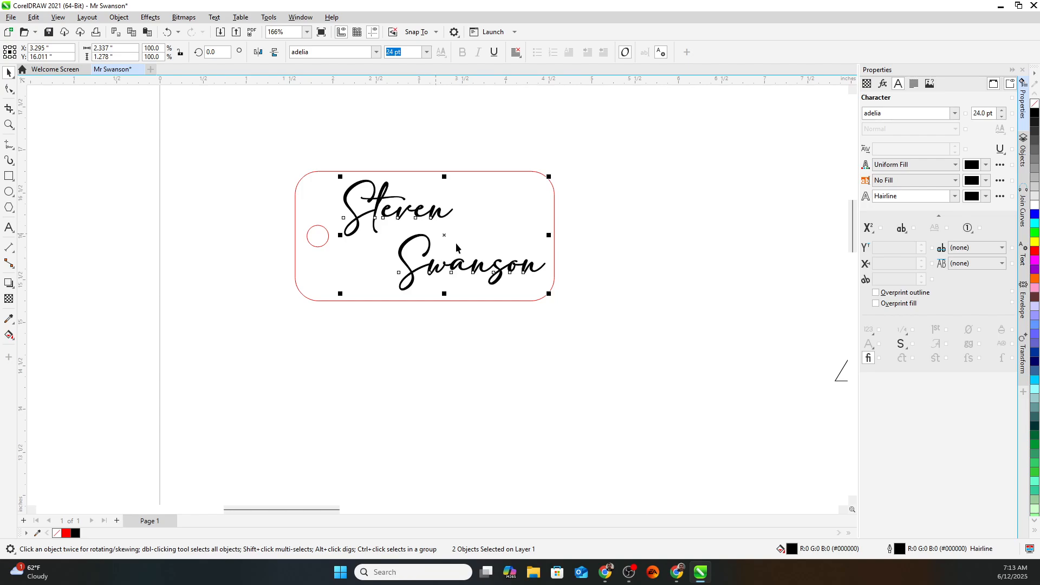
Select the top name word alone, then bring a maximized Chrome new tab in front of CorelDRAW.
left_click(190, 143)
left_click(386, 212)
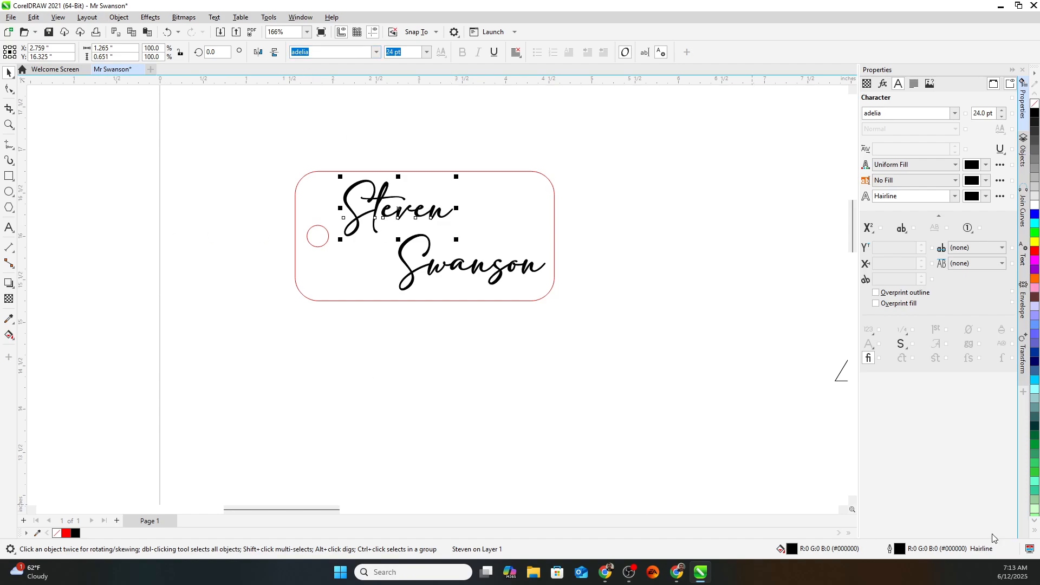
left_click(605, 572)
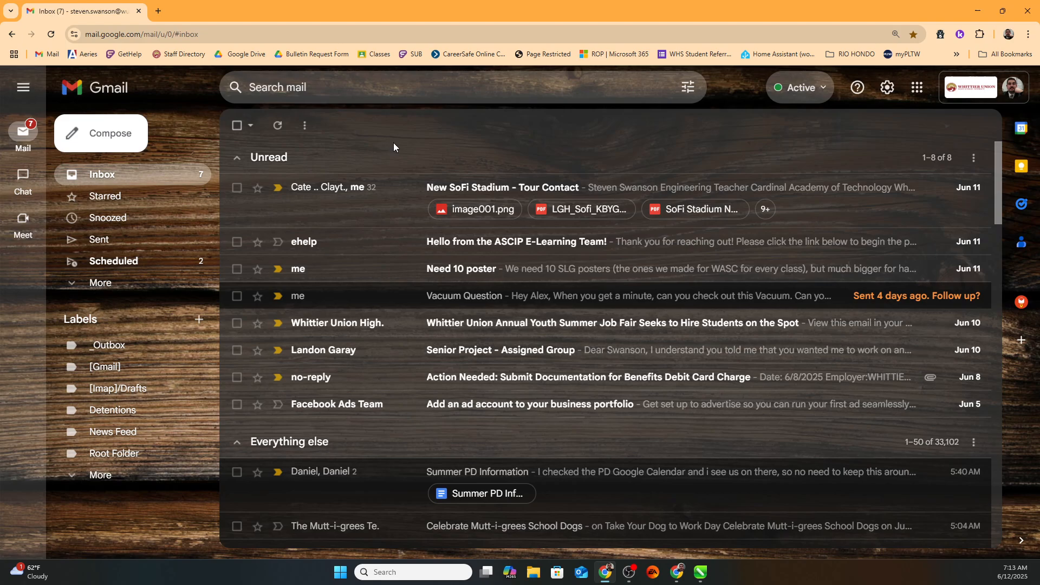
left_click_drag(710, 5, 0, 49)
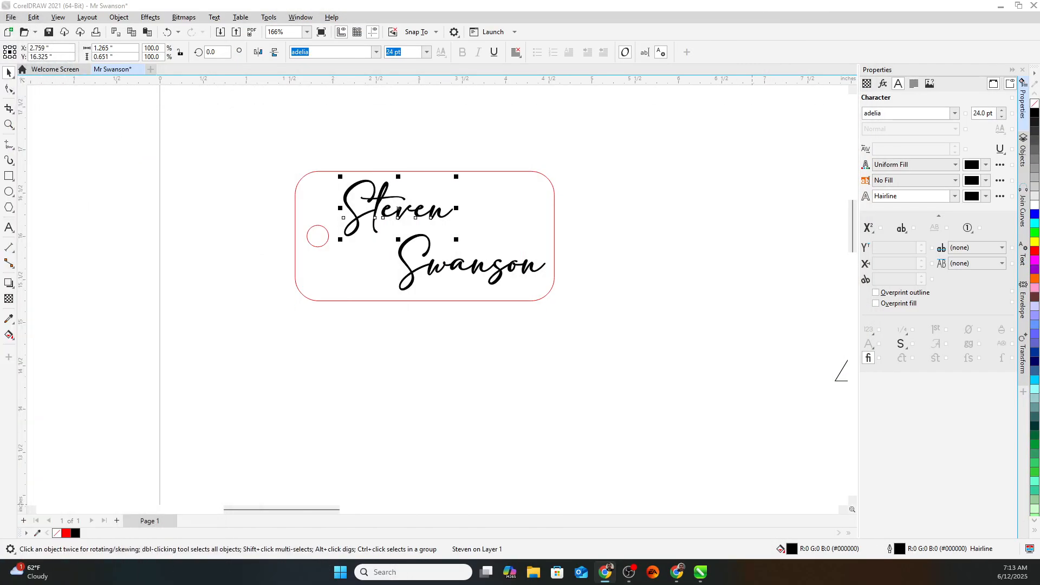
left_click_drag(0, 146, 398, 120)
double_click(399, 119)
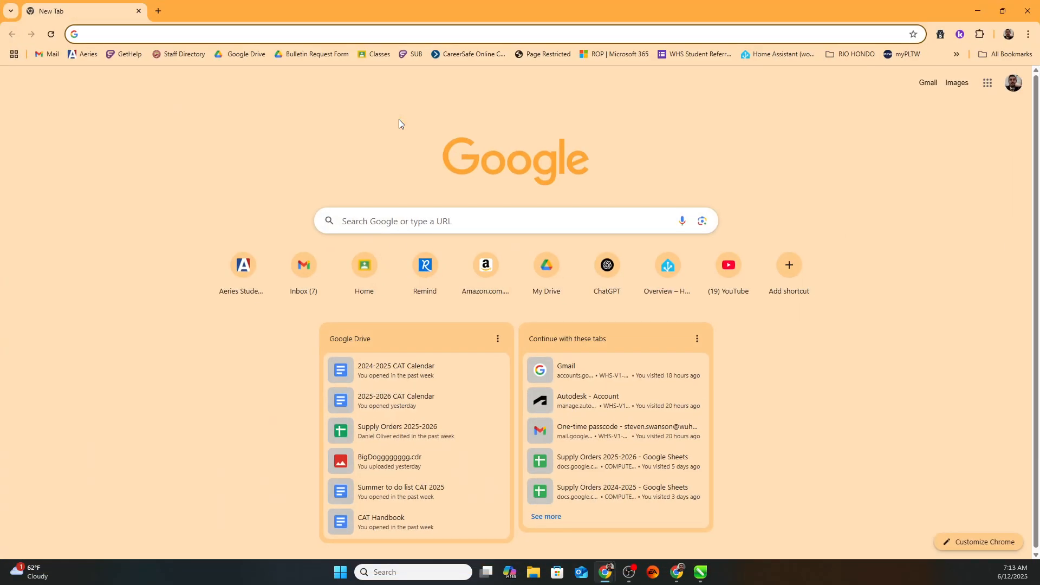
Search Google for 'cursive fonts' and open the 1001 Fonts cursive list.
type("p")
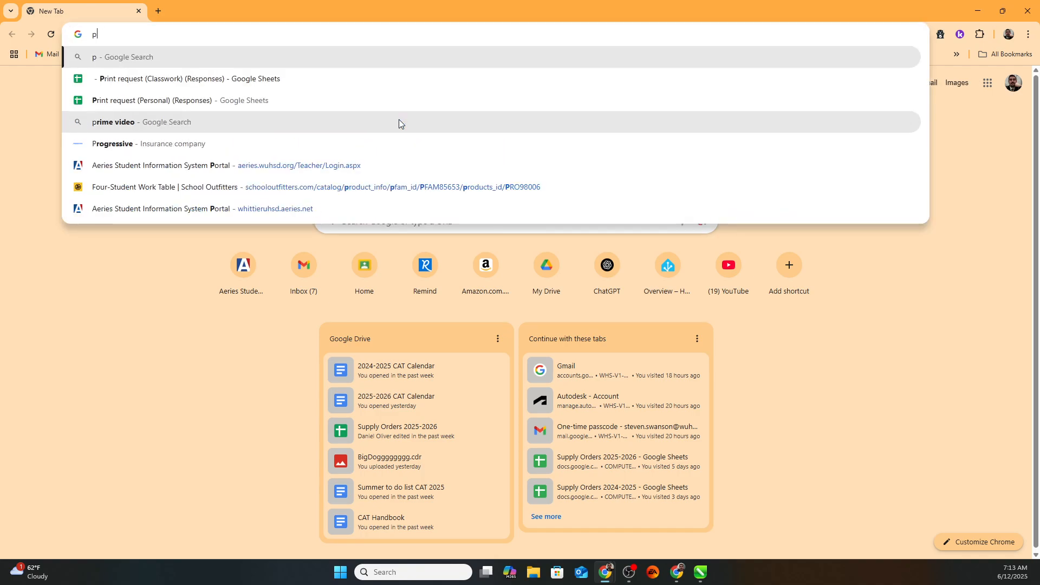
key("BackSpace")
type("cursive")
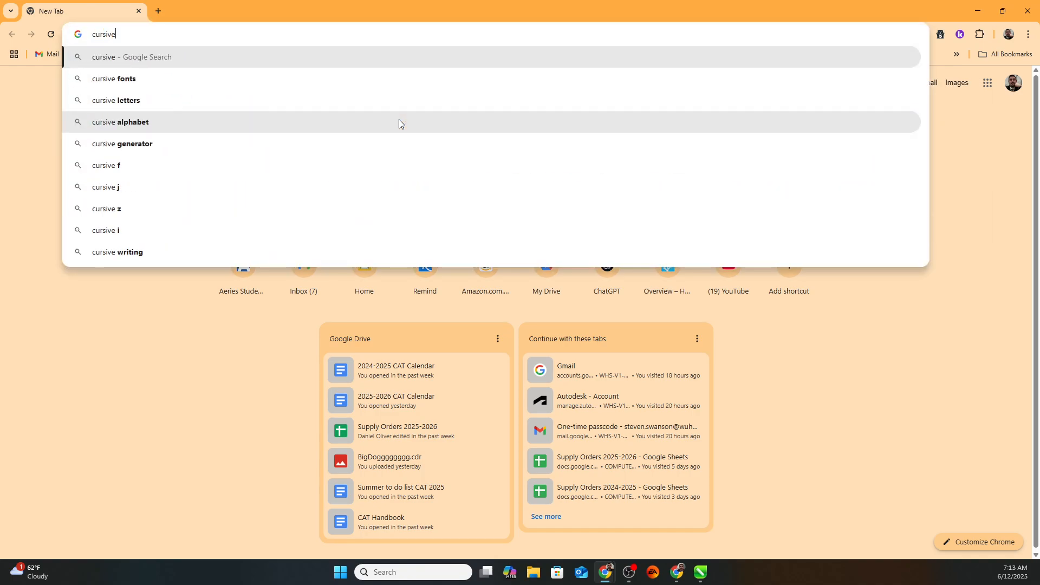
type(" fonts")
key("Return")
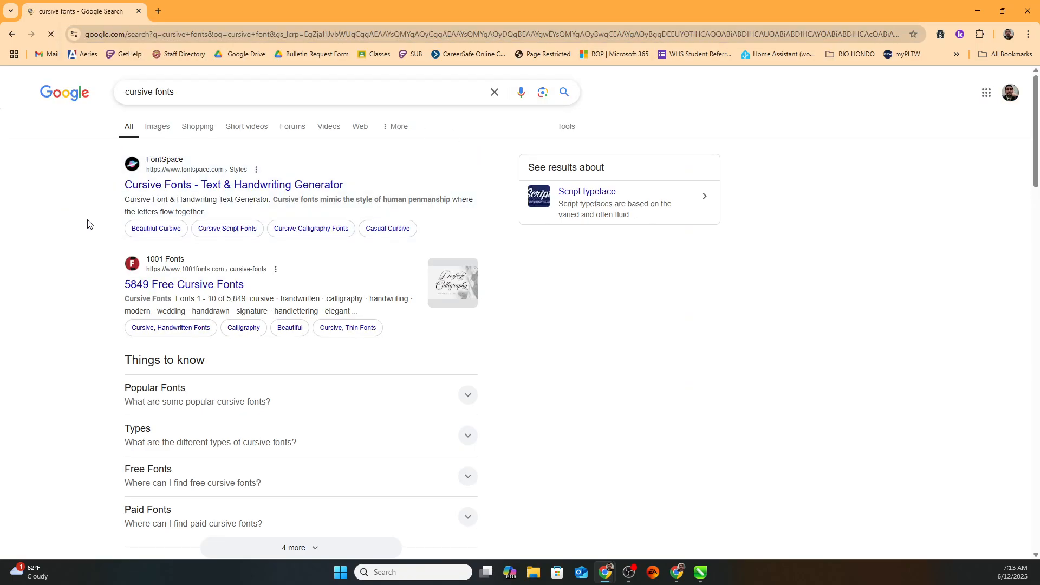
left_click(190, 285)
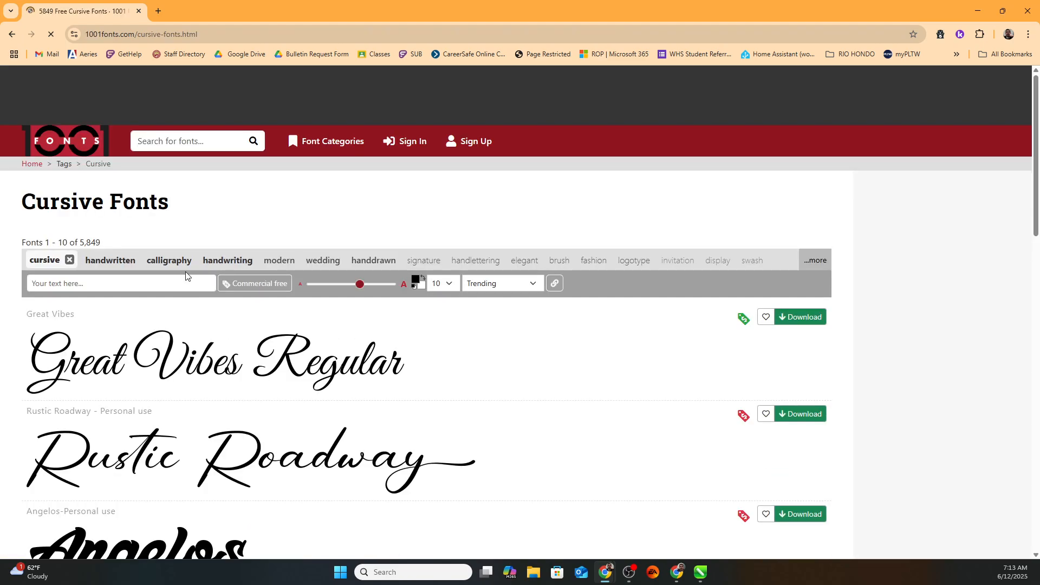
Download the Awesome font as awesome.zip to Downloads and check the download list.
scroll(167, 307, "down", 2)
scroll(167, 307, "down", 10)
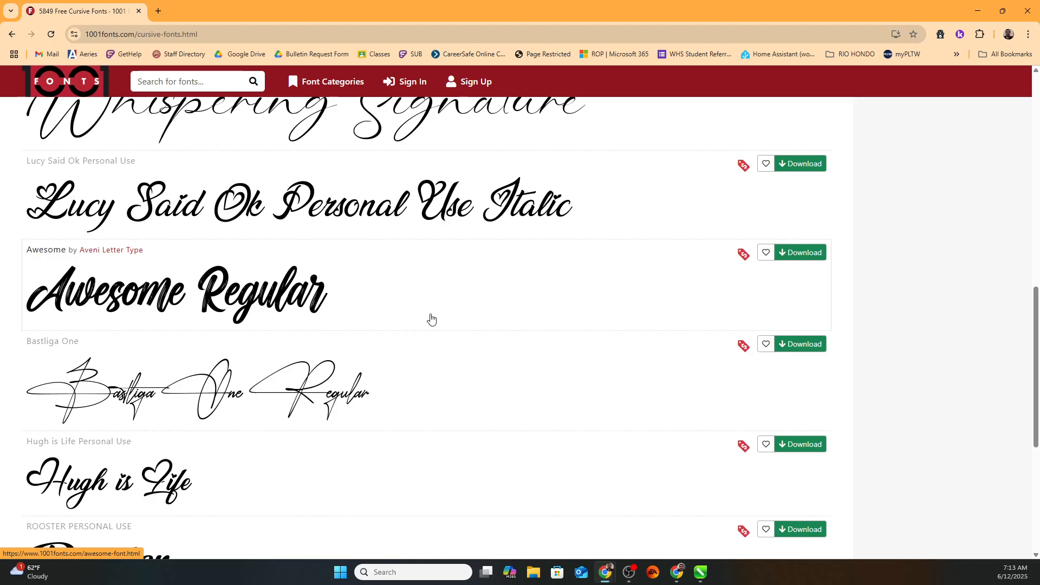
left_click(799, 252)
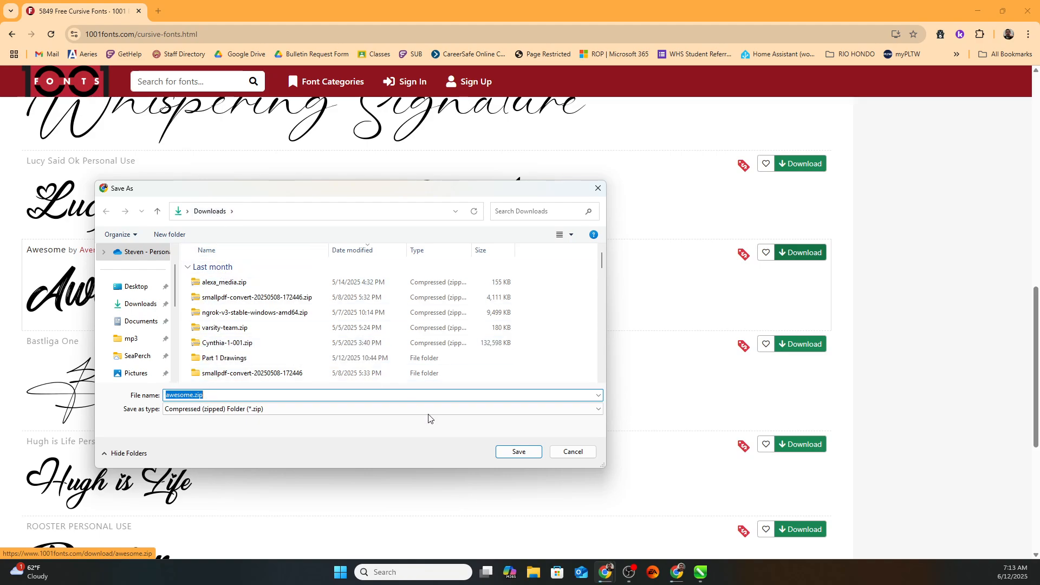
left_click(530, 452)
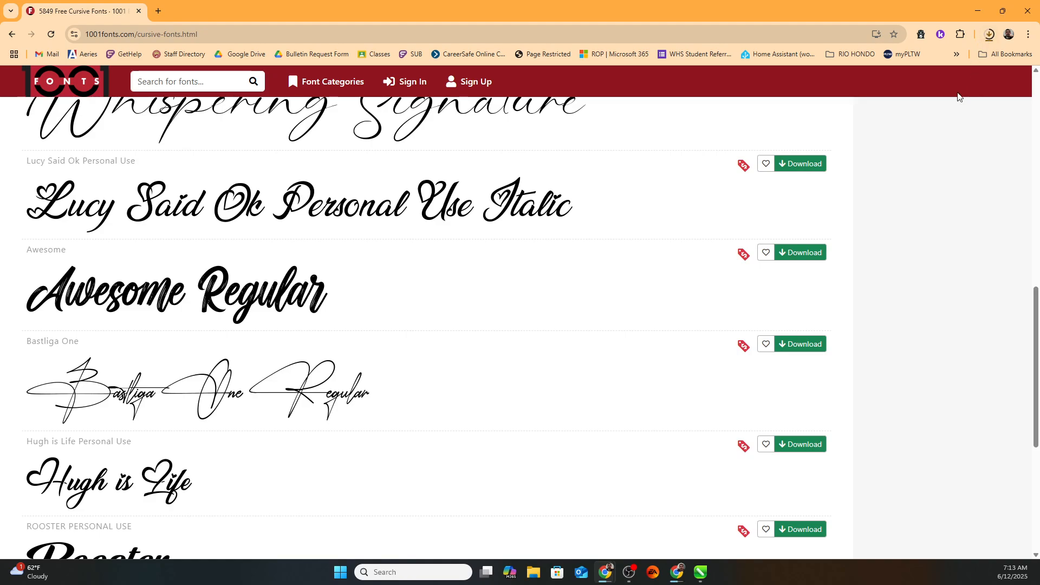
left_click(989, 36)
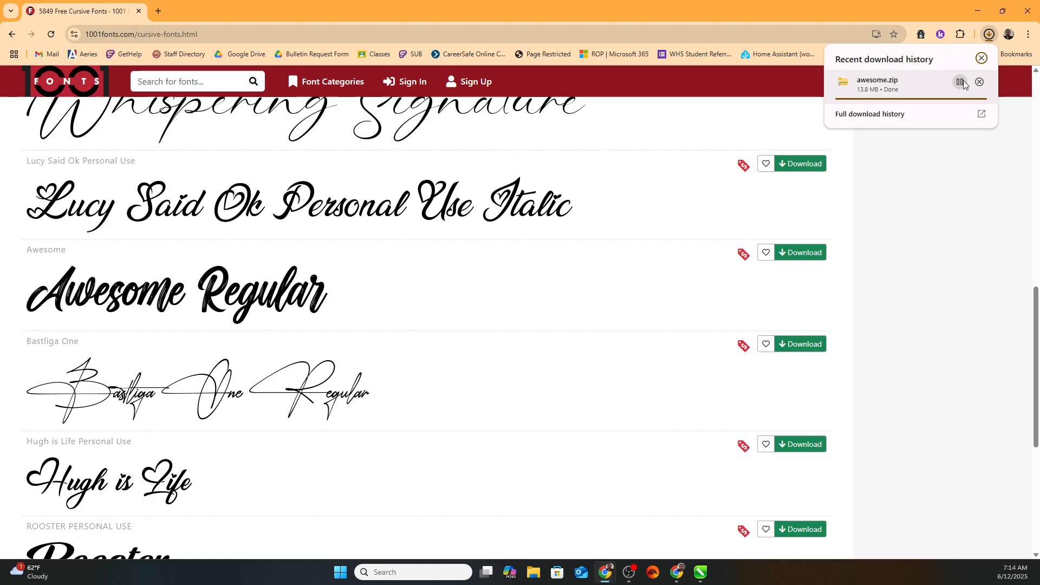
left_click(900, 183)
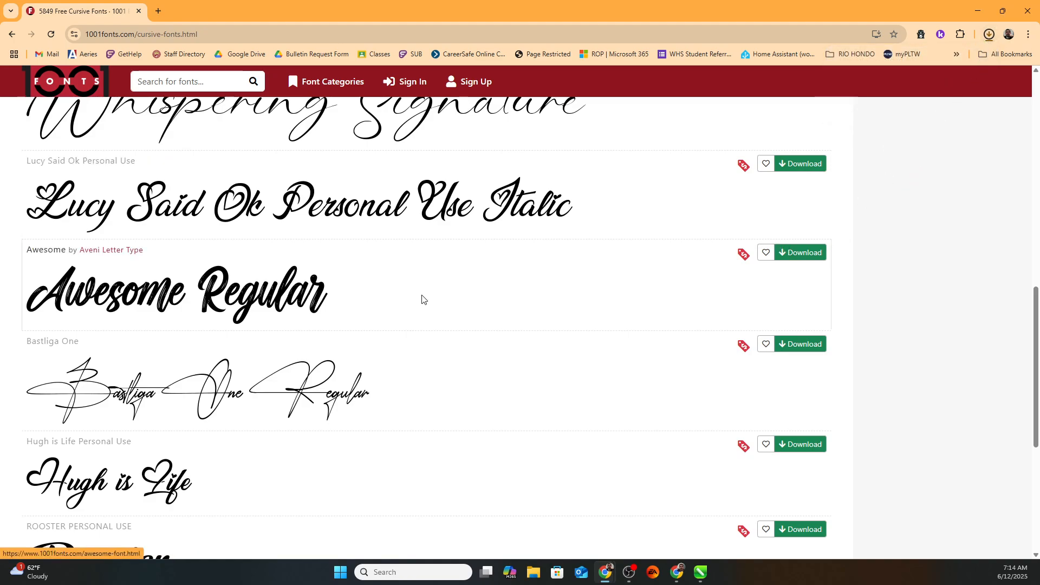
scroll(420, 297, "down", 2)
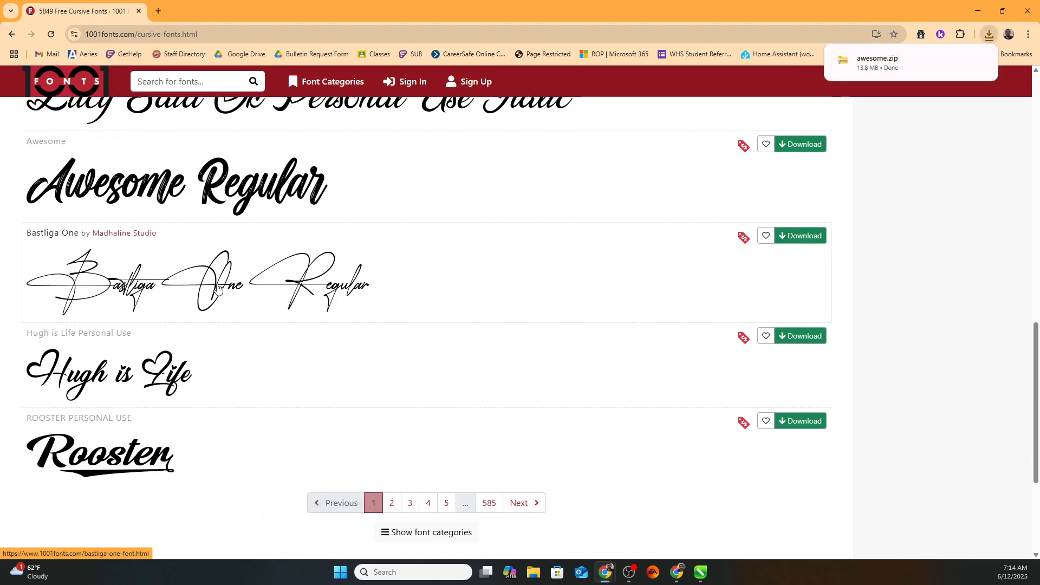
Download Bastliga One as bastliga-one.zip and show it in the Downloads folder.
left_click(798, 238)
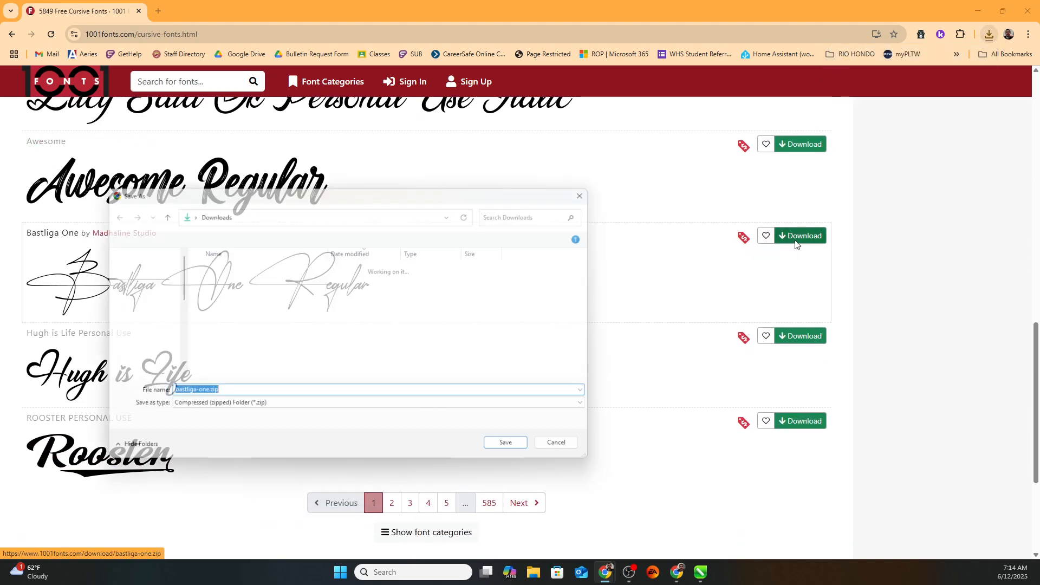
left_click(519, 452)
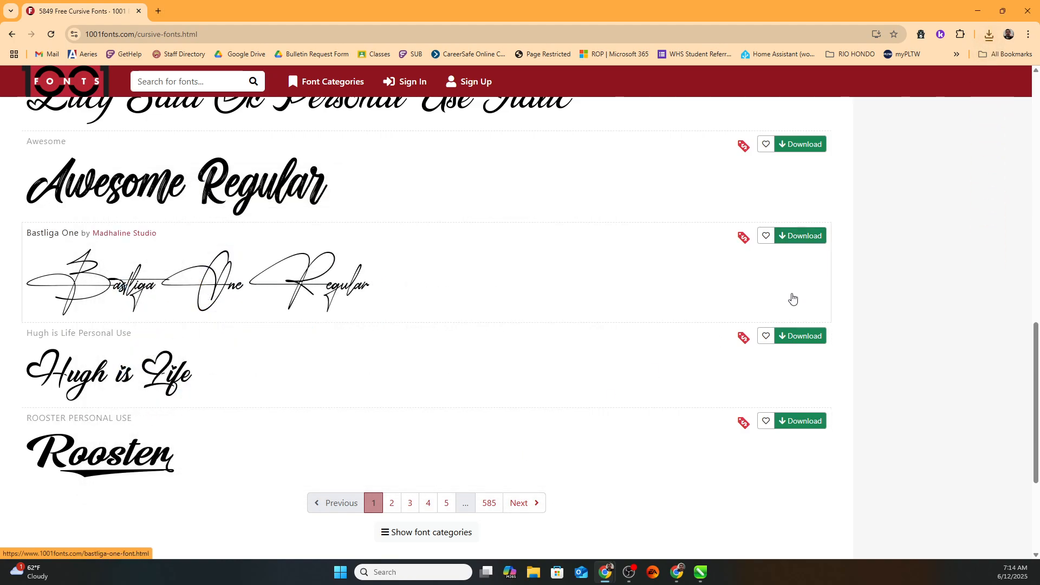
left_click(991, 36)
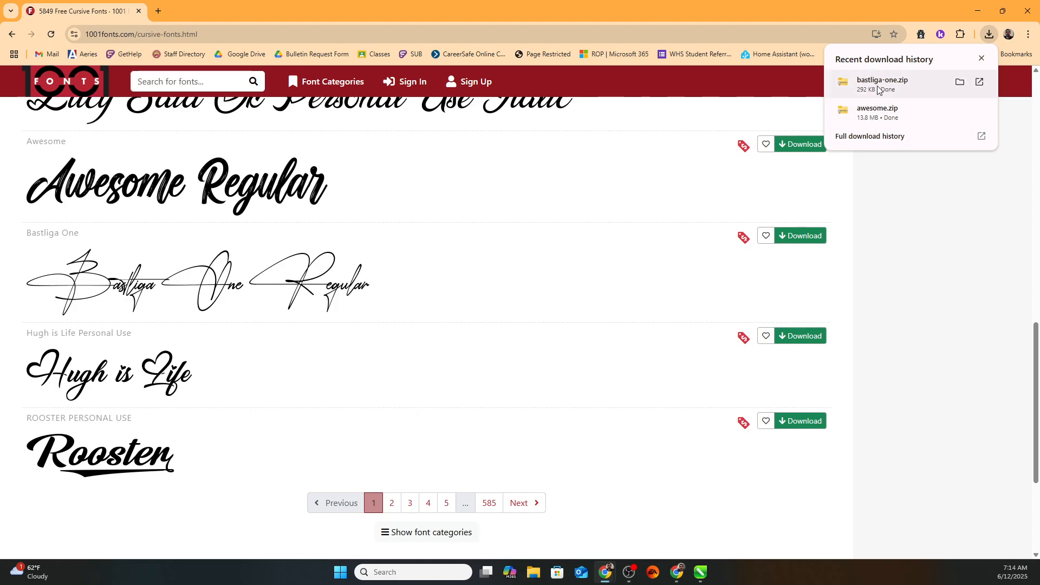
left_click(960, 82)
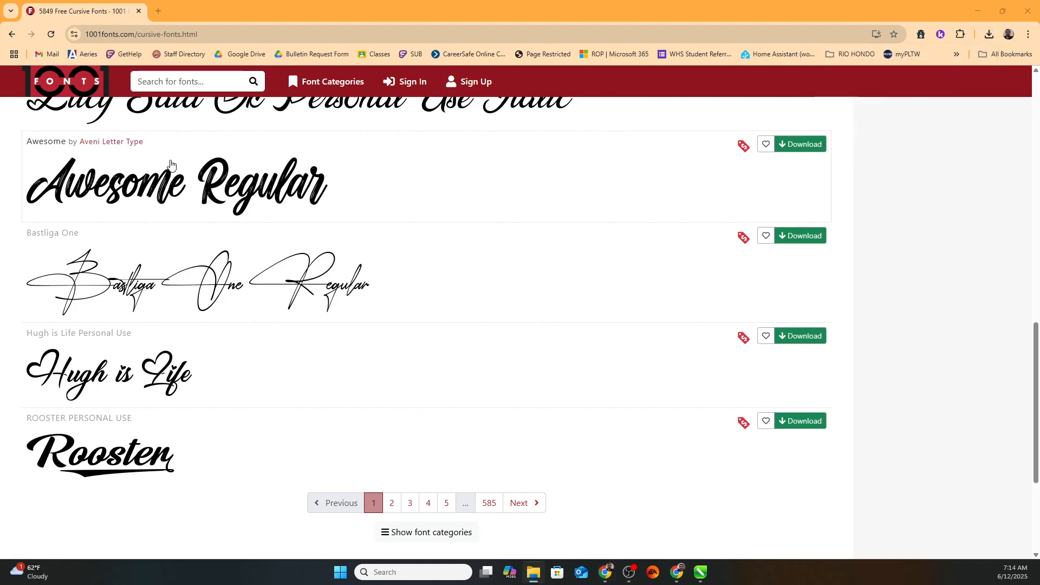
left_click_drag(321, 116, 378, 67)
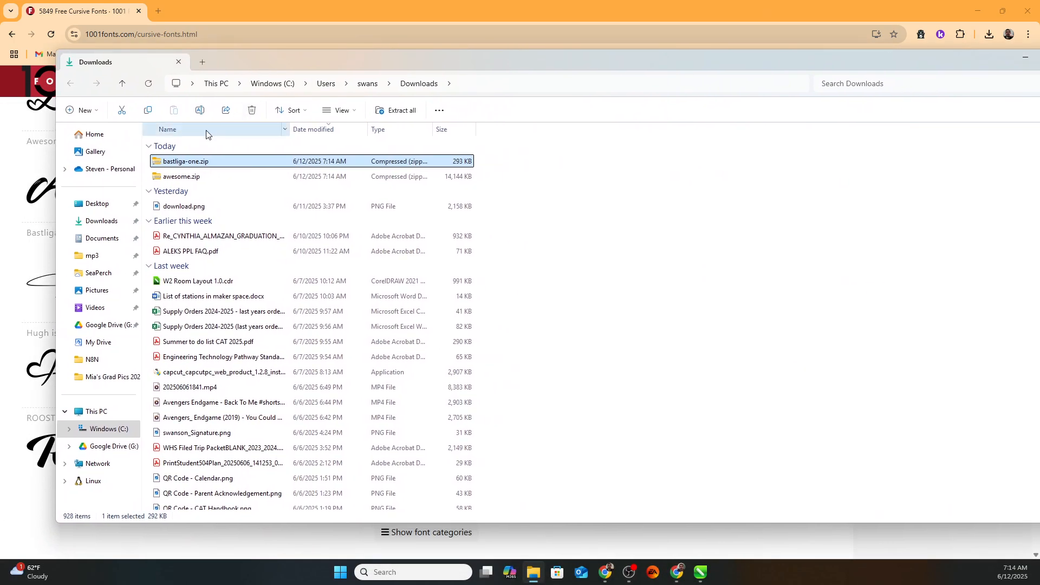
Install Bastliga One.ttf from bastliga-one.zip, then close the preview and minimize Explorer.
double_click(183, 162)
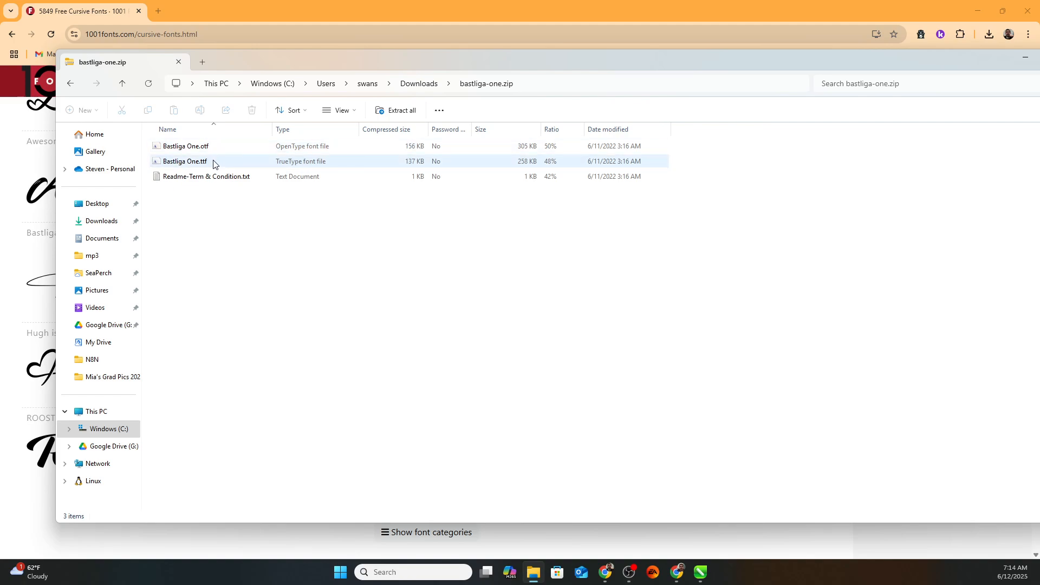
double_click(295, 164)
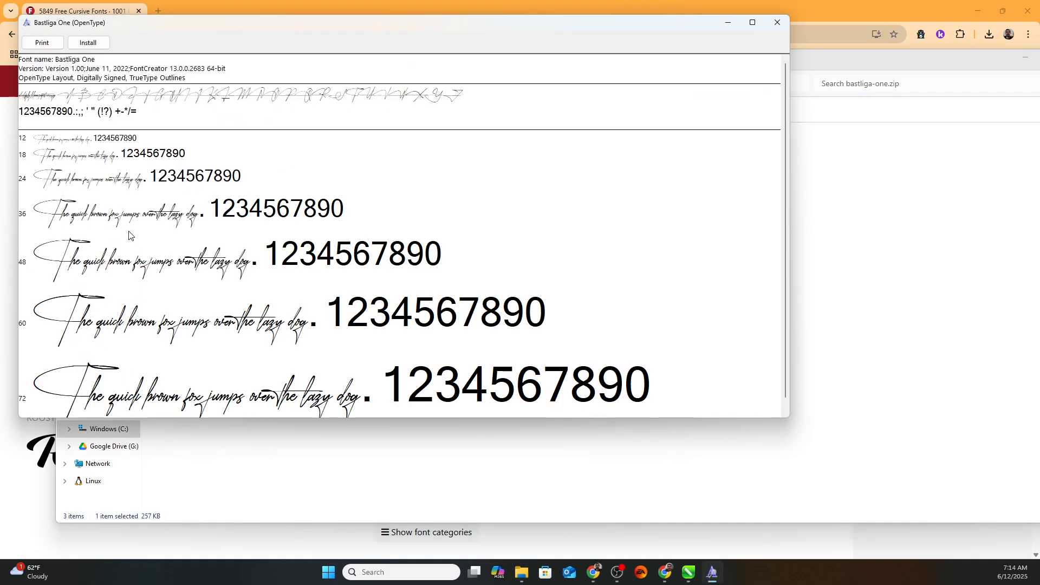
left_click(85, 43)
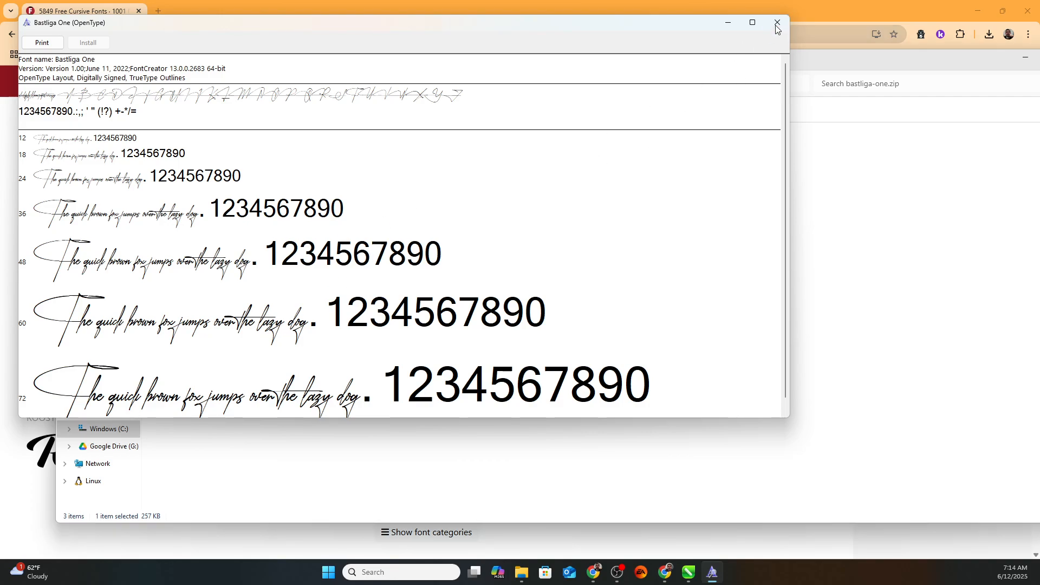
left_click(778, 22)
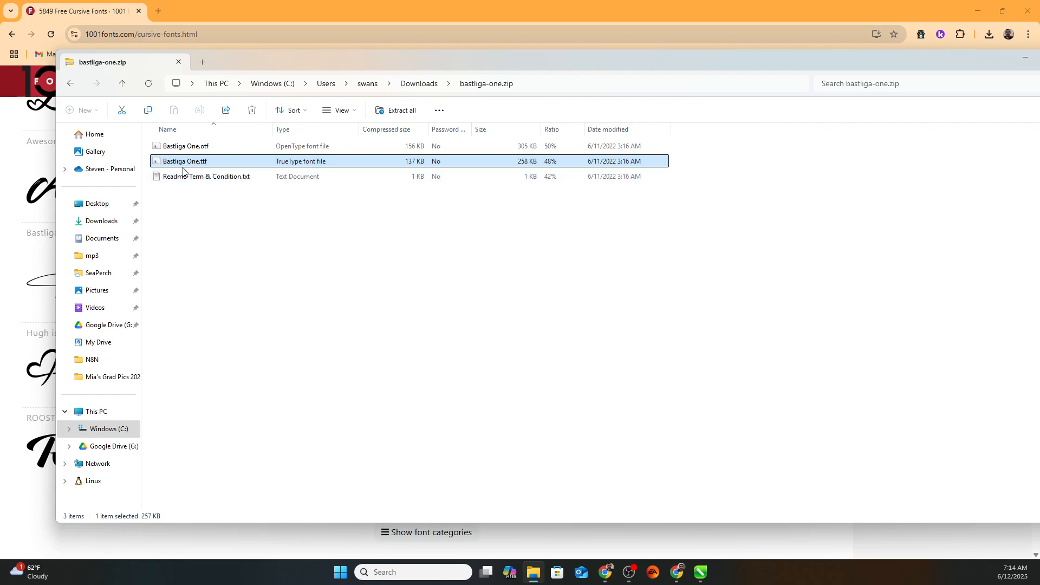
left_click_drag(953, 58, 908, 66)
left_click(980, 66)
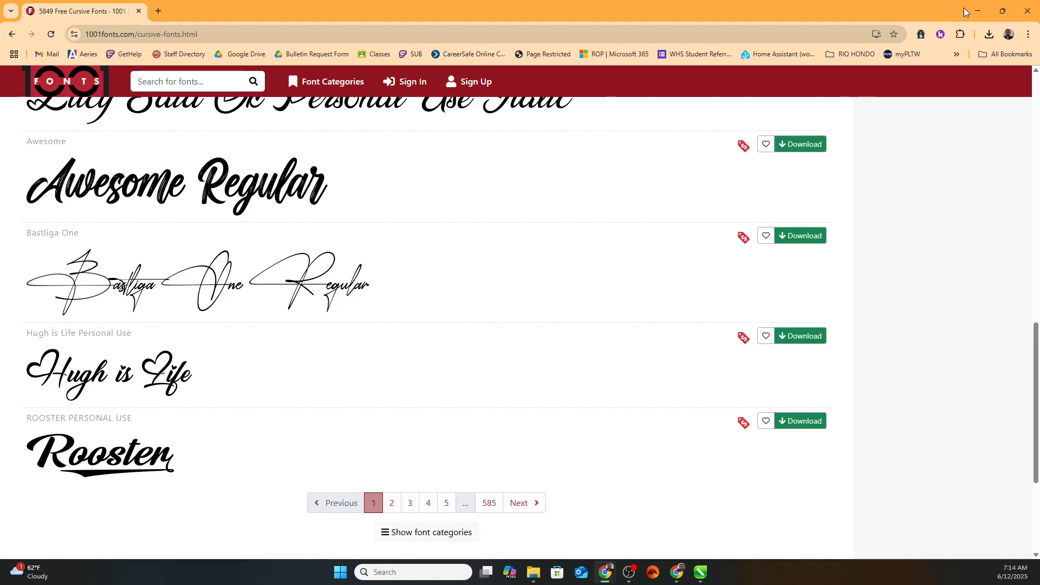
Apply the Bastliga One font to the top name line.
left_click(978, 11)
left_click(322, 120)
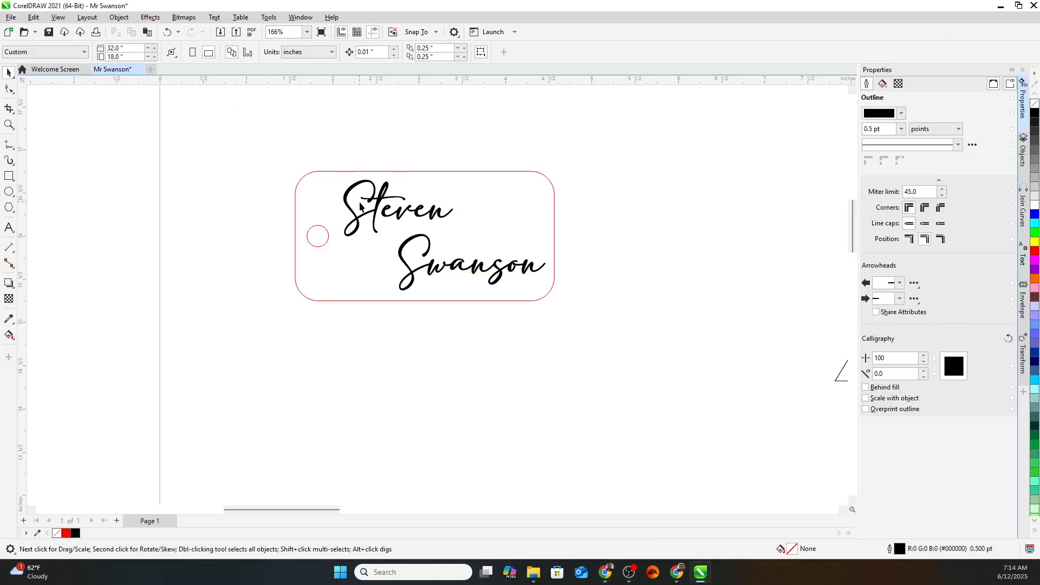
double_click(379, 214)
double_click(379, 214)
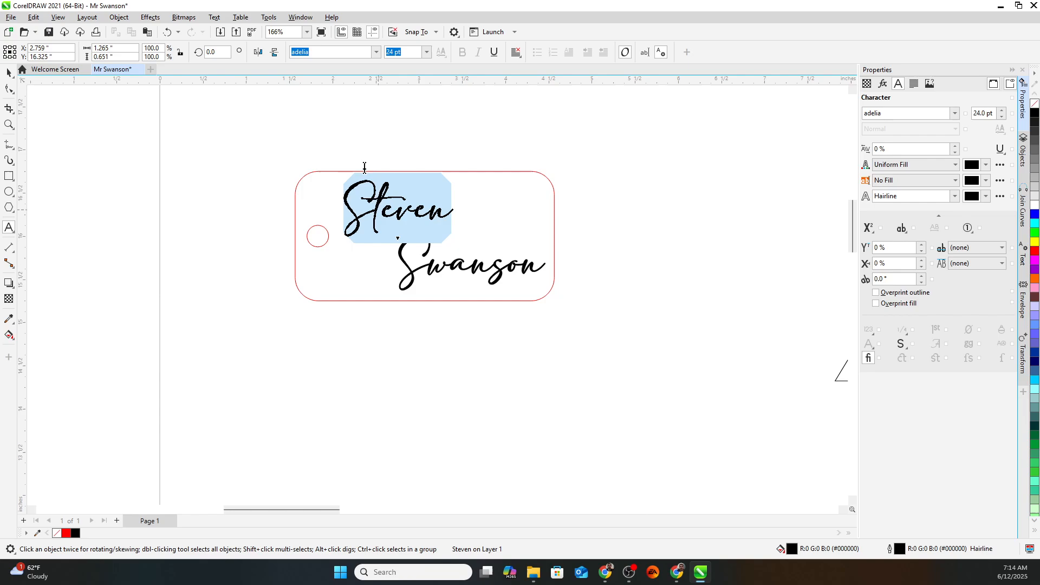
left_click(376, 52)
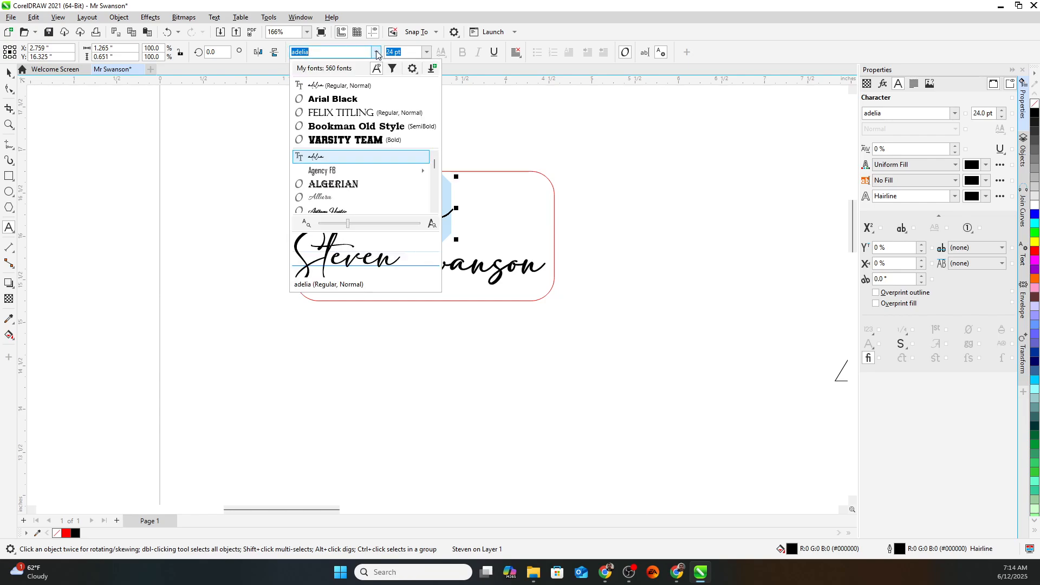
scroll(374, 184, "down", 5)
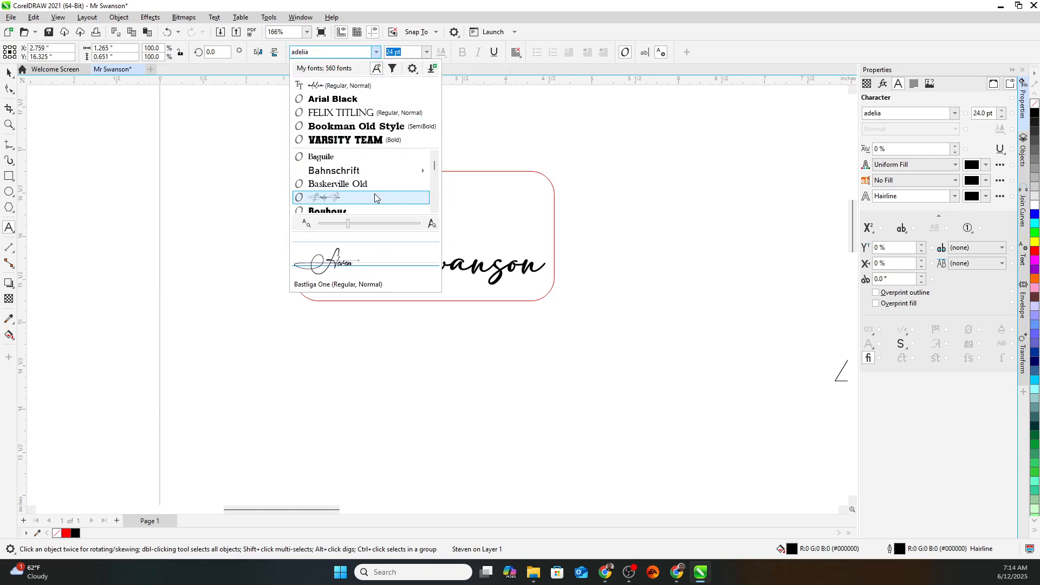
left_click(375, 197)
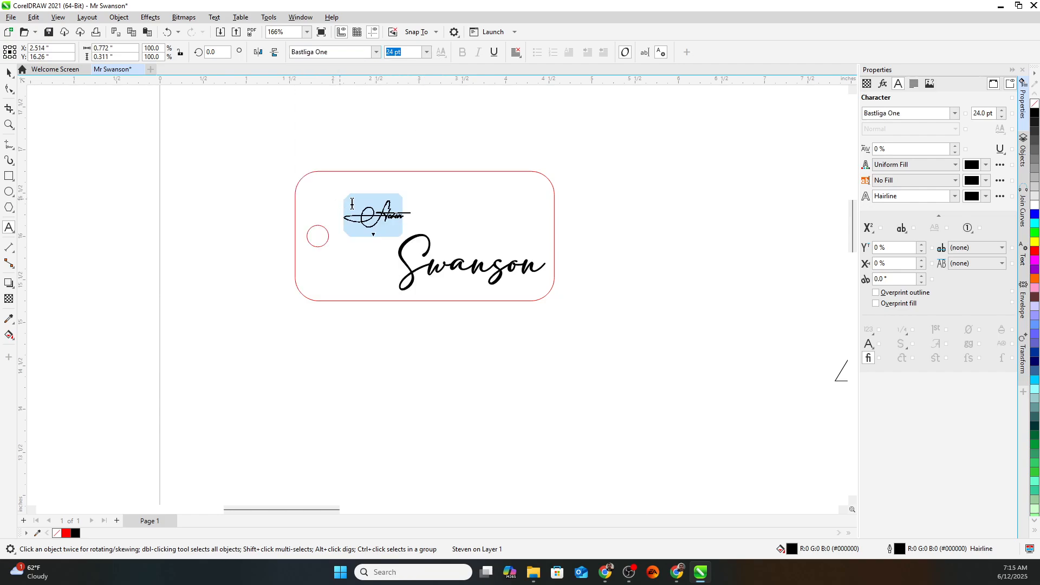
Set the top name line back to the adelia font.
scroll(396, 223, "up", 4)
scroll(396, 224, "down", 2)
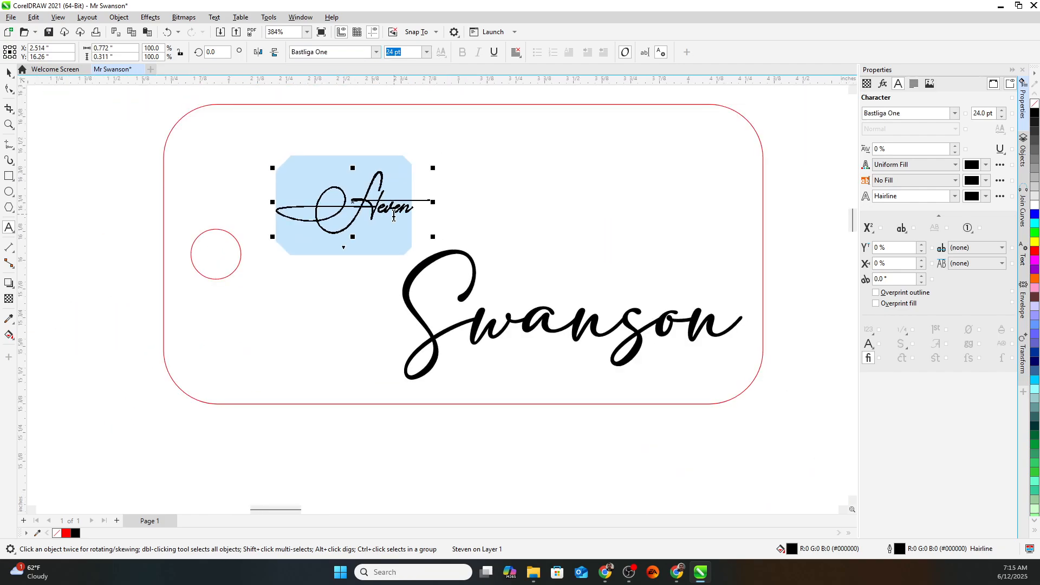
left_click(376, 52)
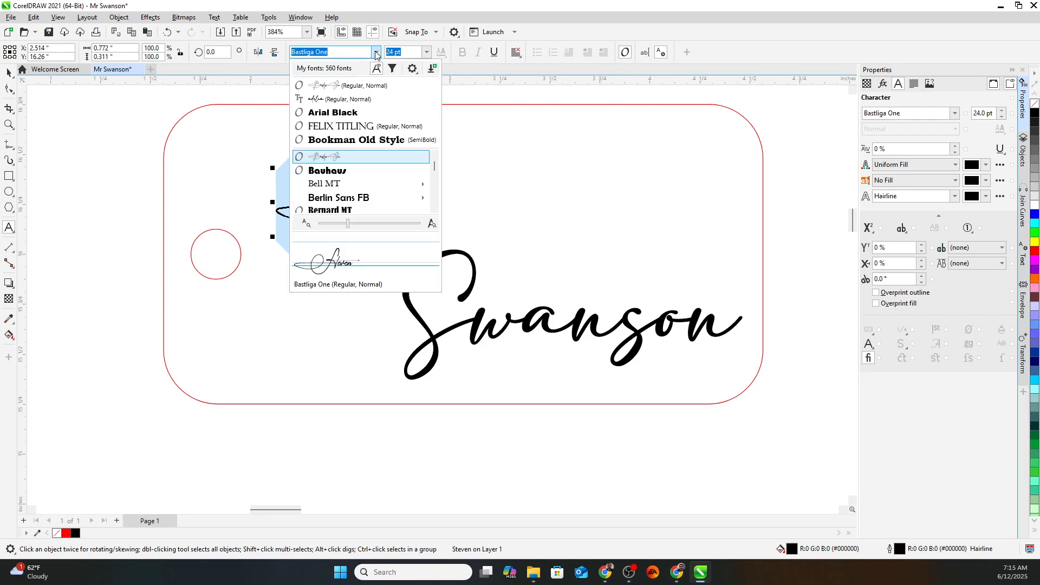
left_click(360, 85)
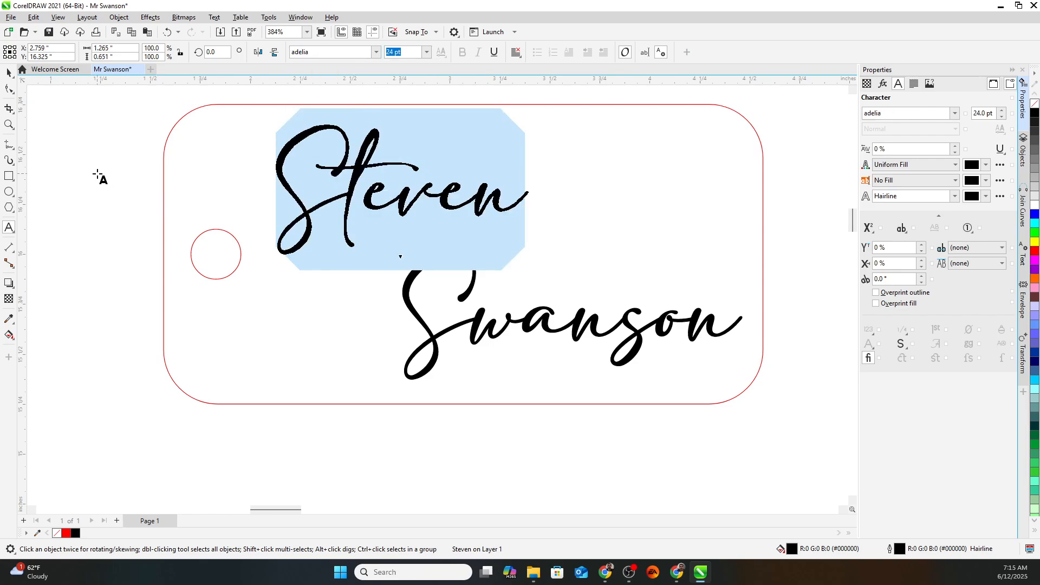
left_click(9, 72)
Delete the stray triangle beside the tag.
left_click(111, 164)
scroll(112, 164, "down", 2)
scroll(144, 182, "down", 1)
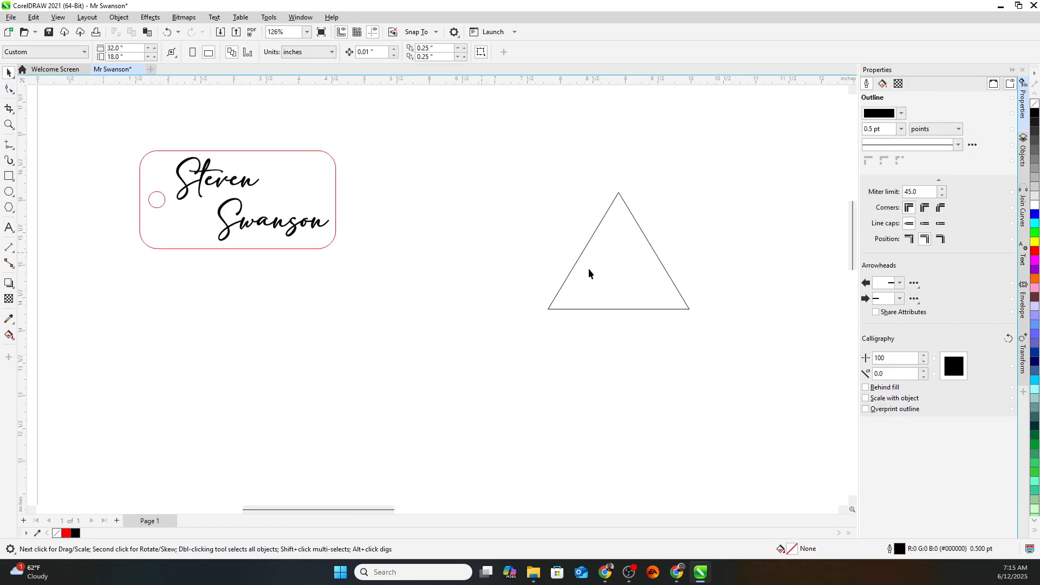
left_click(627, 283)
key("Delete")
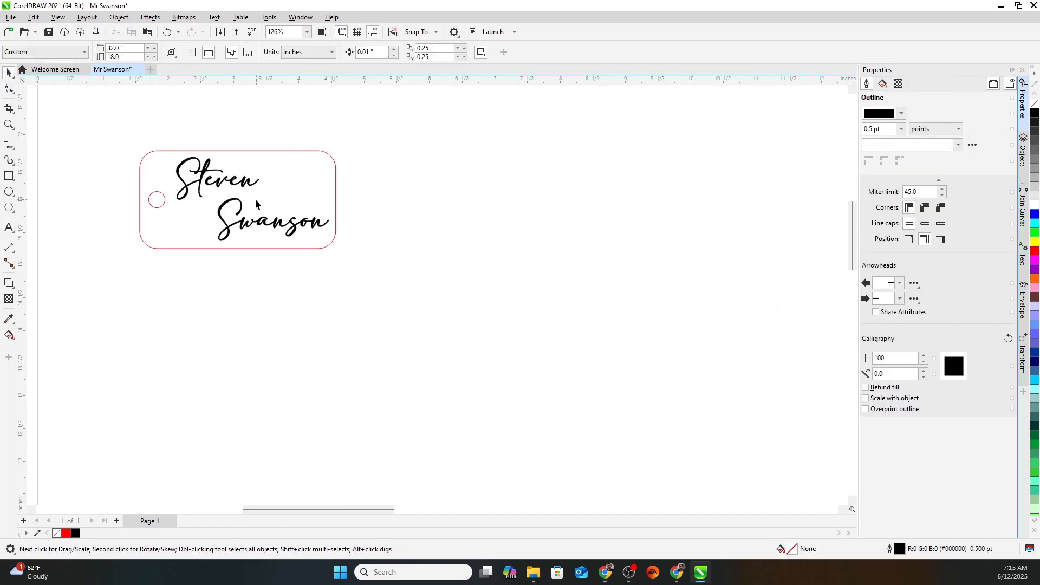
scroll(255, 199, "down", 2)
Save the name tag drawing as Mr Swanson.cdr in the Downloads folder.
left_click(11, 18)
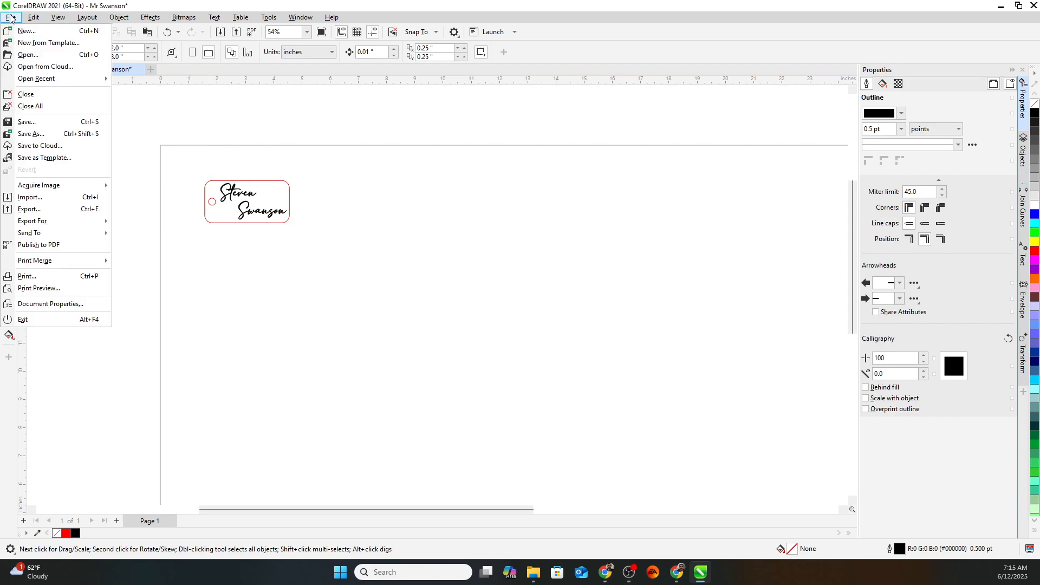
left_click(39, 121)
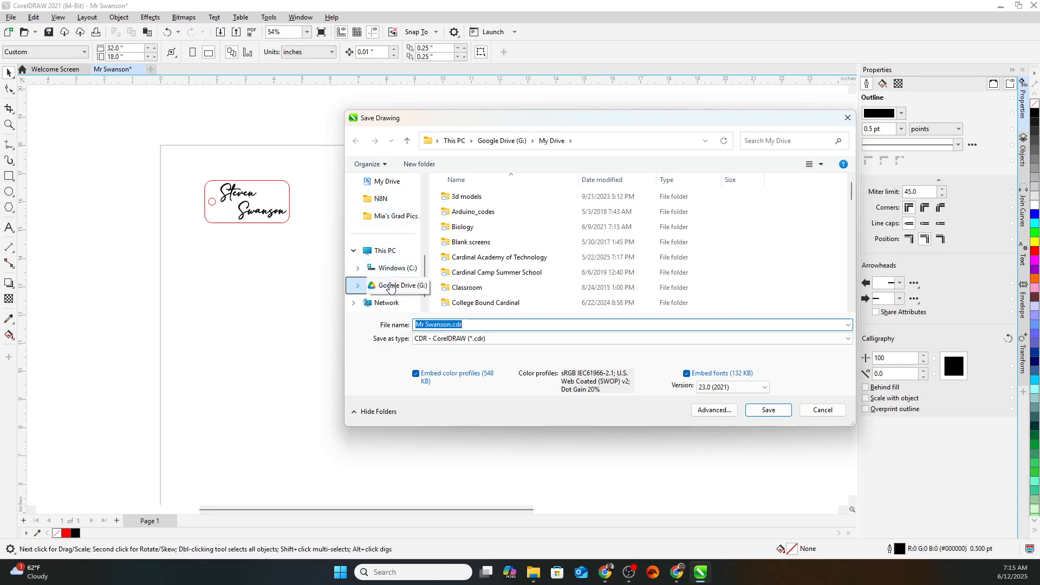
scroll(394, 271, "down", 1)
scroll(393, 271, "up", 6)
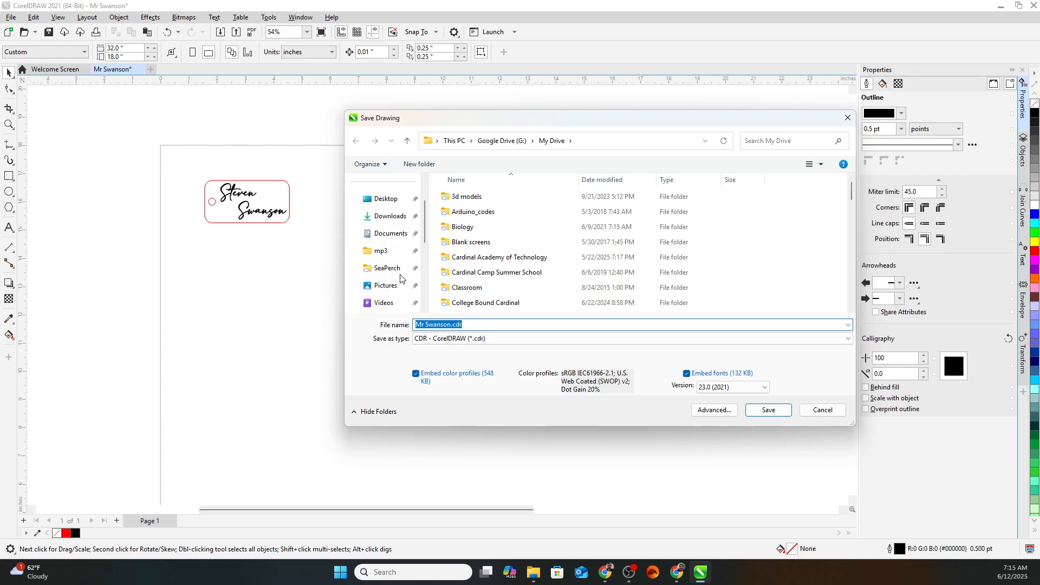
left_click(398, 272)
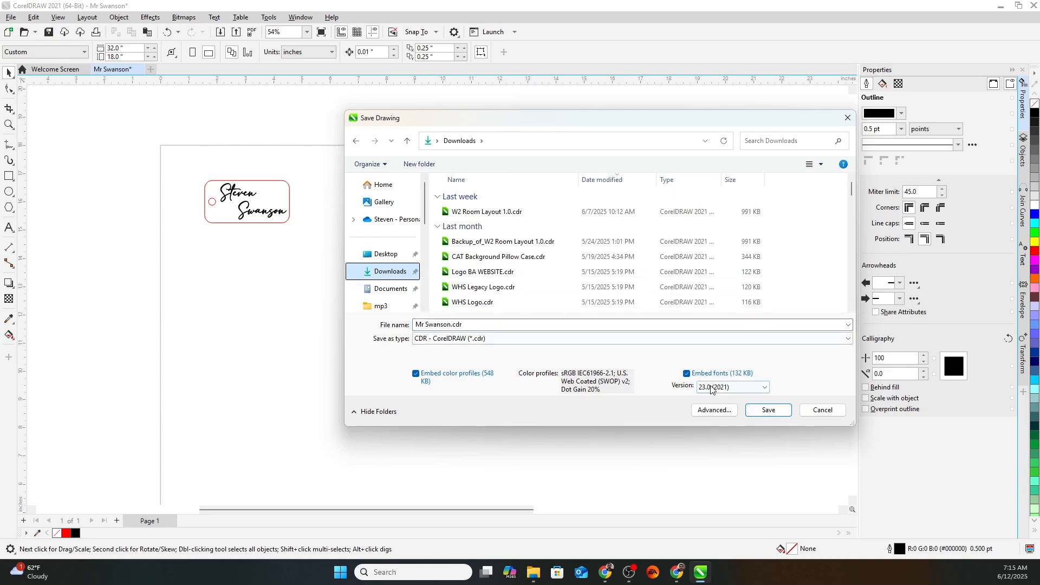
left_click(768, 410)
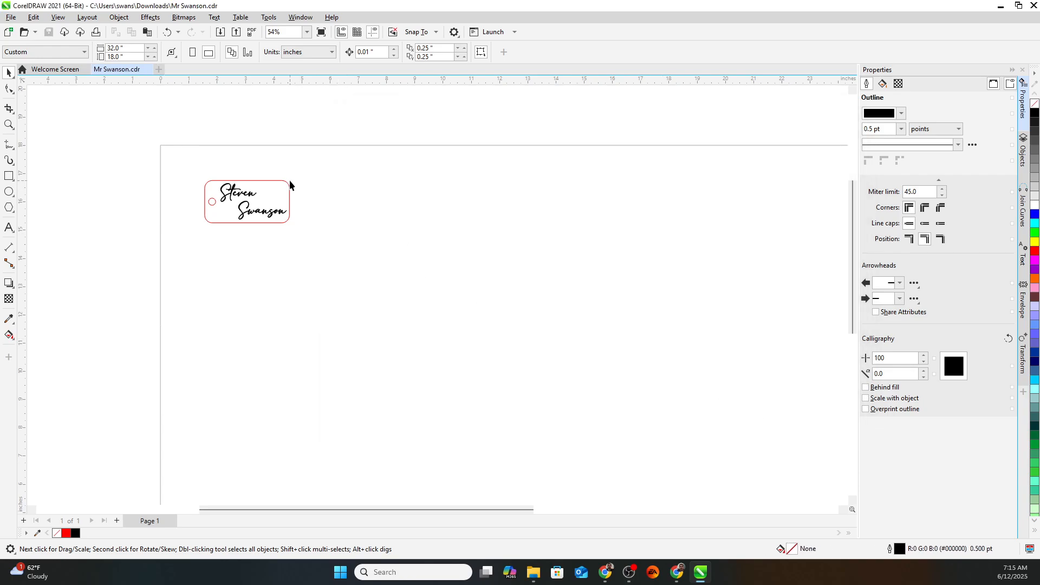